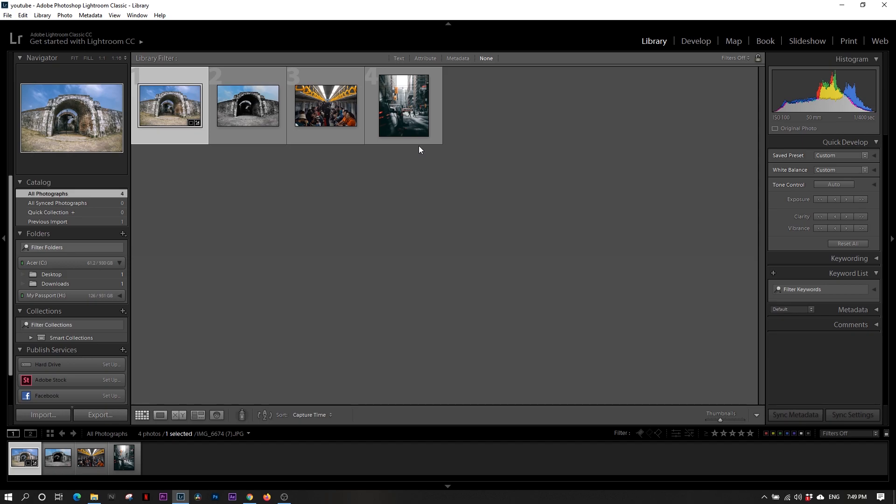
In Develop's Reference View, set the city street photo as the reference and the train interior photo DSC01352.ARW as the active photo
left_click(418, 143)
left_click(696, 41)
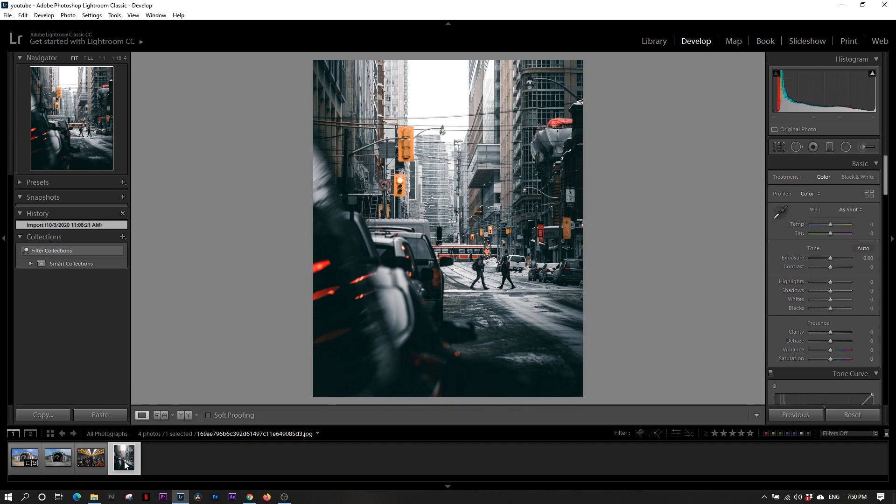
left_click(162, 415)
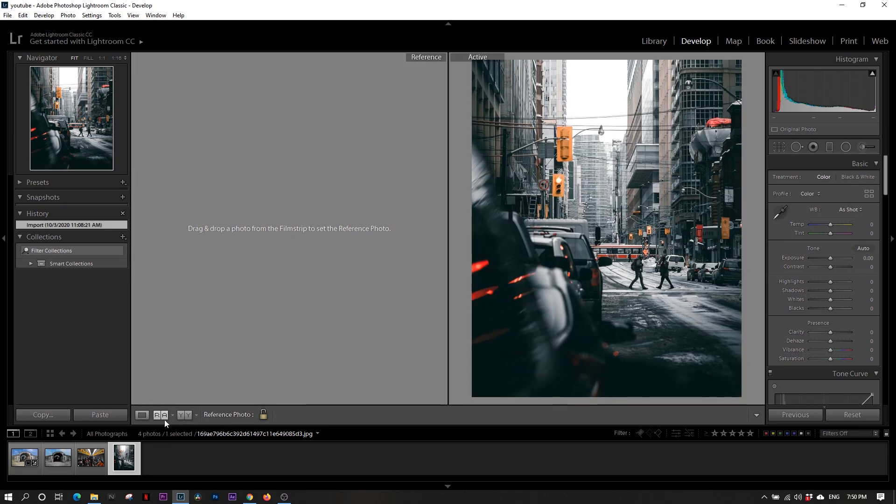
left_click_drag(127, 462, 334, 175)
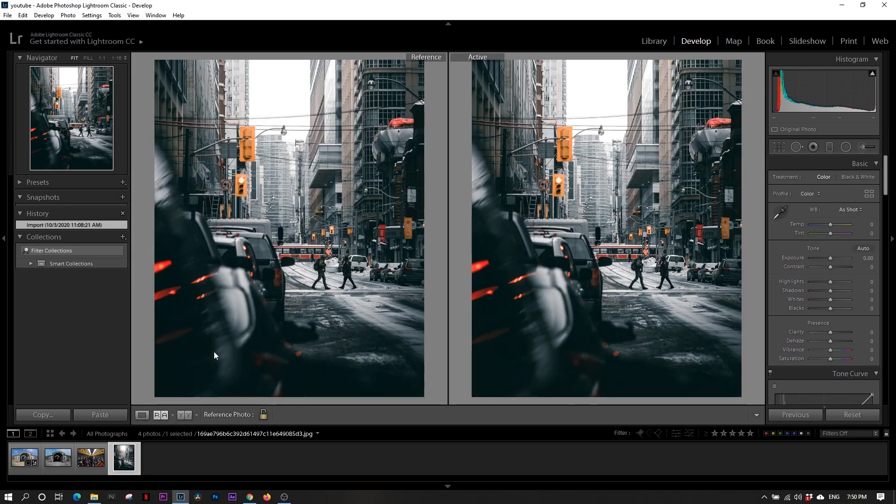
right_click(126, 463)
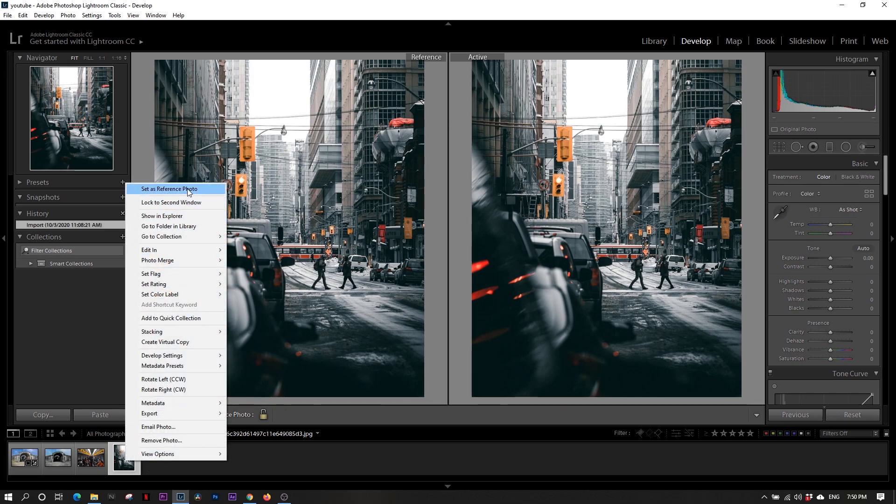
left_click(169, 189)
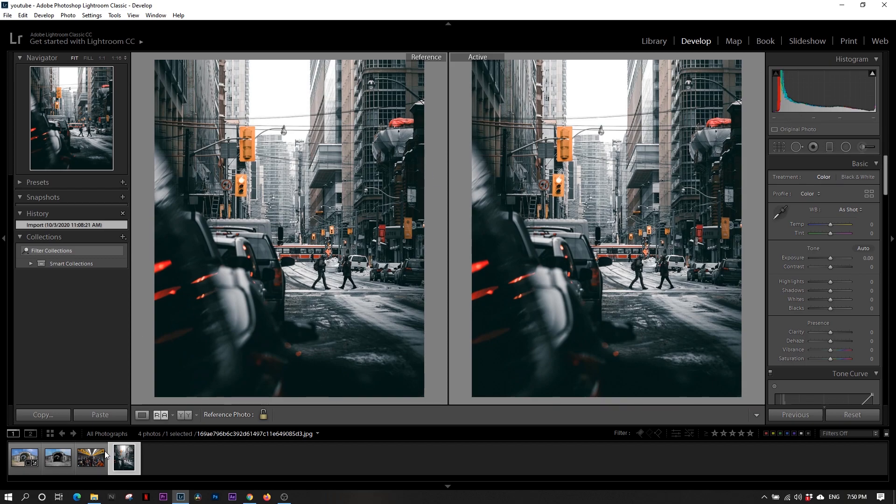
left_click_drag(107, 459, 539, 263)
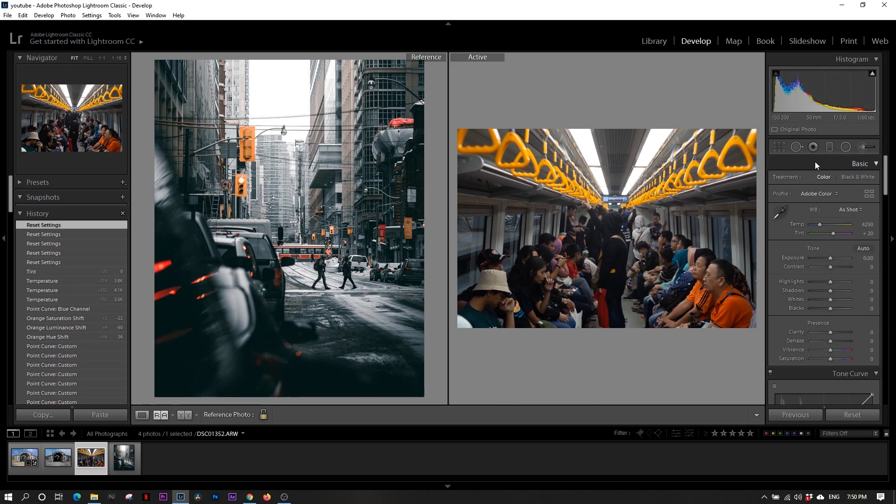
Set the train photo's Exposure to +0.83, Highlights to -48 and Shadows to +48
left_click_drag(829, 260, 834, 260)
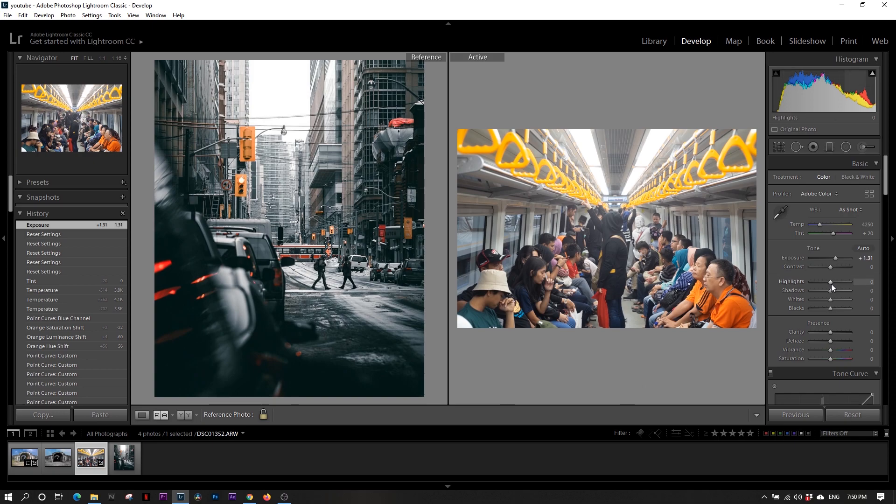
left_click_drag(830, 284, 831, 259)
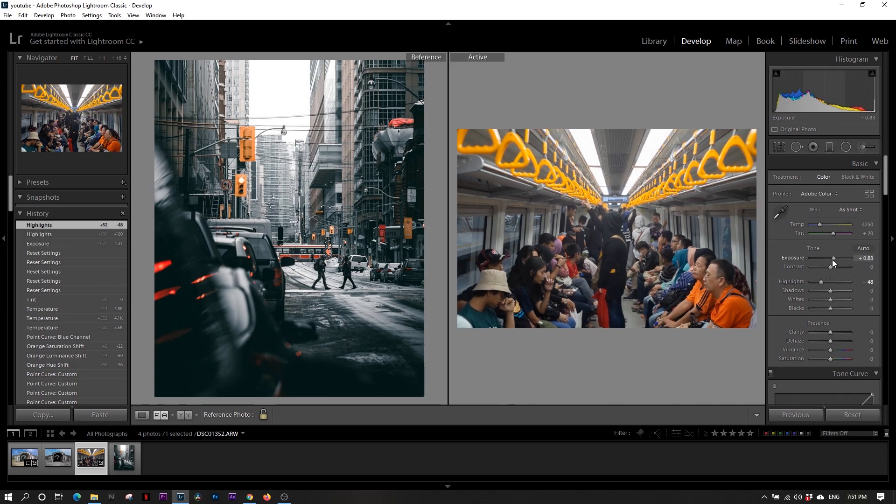
left_click_drag(832, 292, 841, 291)
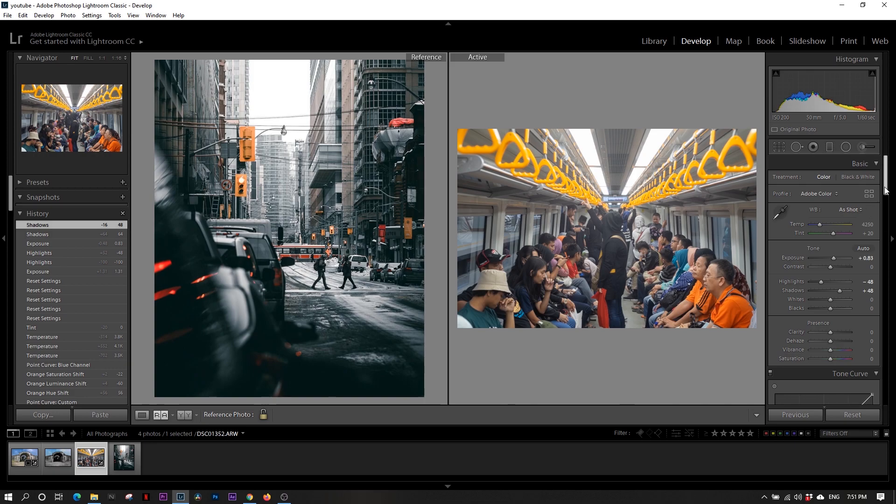
Zoom into the reference photo's traffic lights for comparison, trying a Saturation of +10 on the train photo and resetting it to 0
scroll(876, 224, "down", 2)
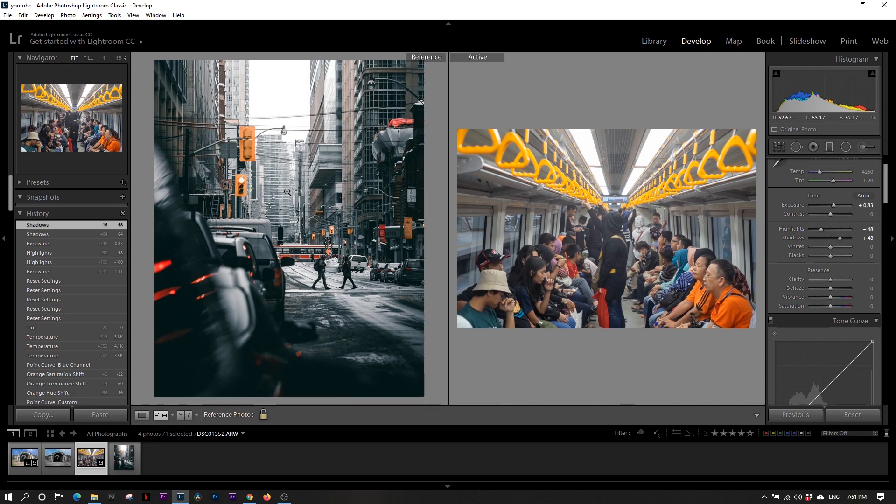
left_click(243, 133)
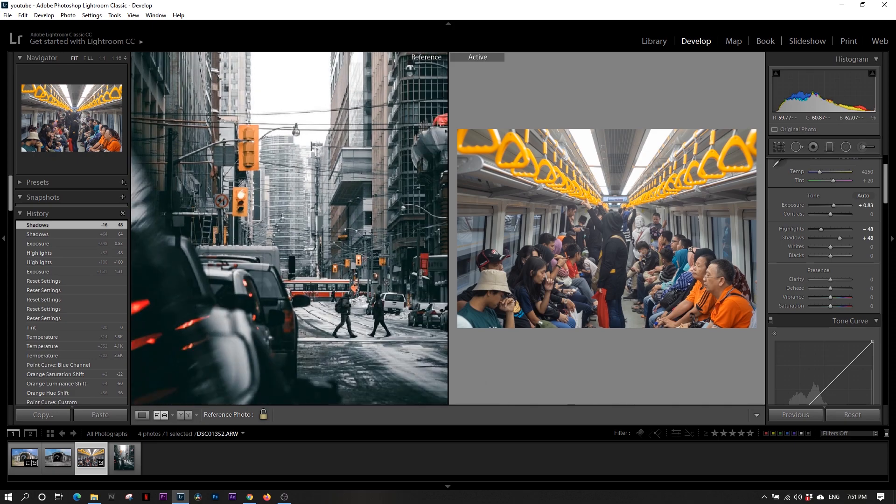
left_click(229, 258)
left_click_drag(830, 308, 832, 310)
left_click(262, 138)
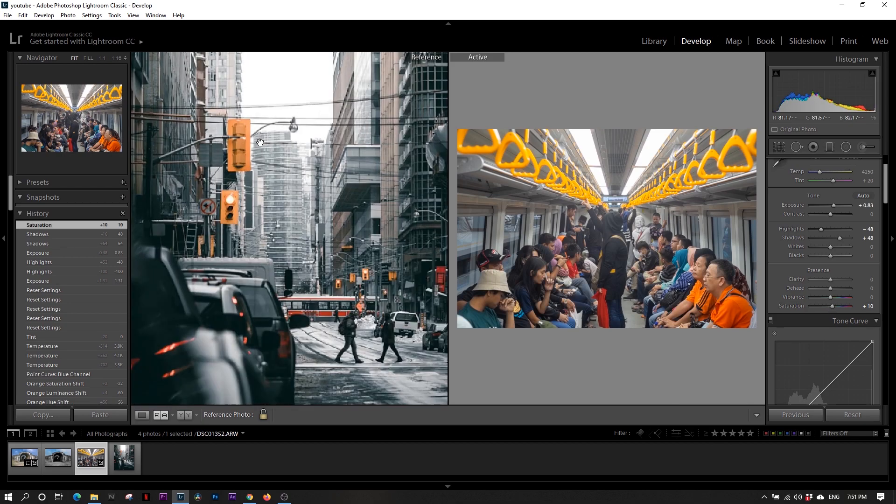
left_click(869, 306)
type("0")
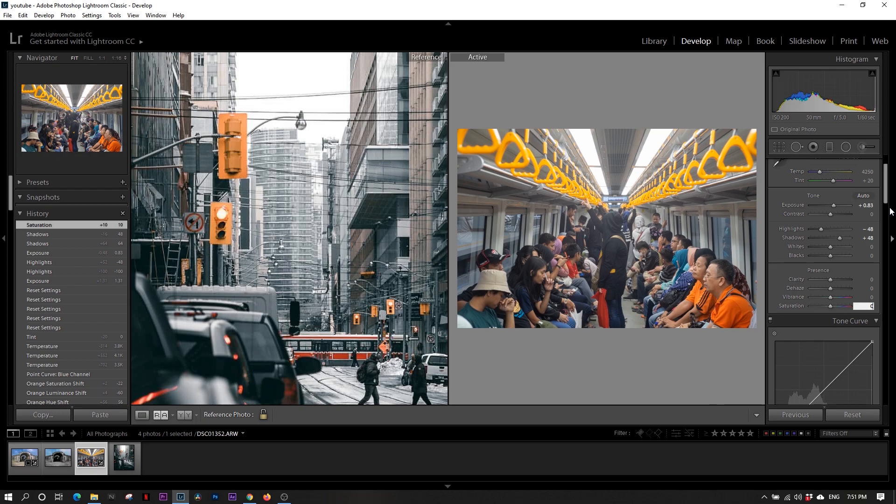
Set the HSL saturation of Green, Aqua, Blue, Purple and Magenta to -100 in the train photo
left_click_drag(888, 183, 888, 202)
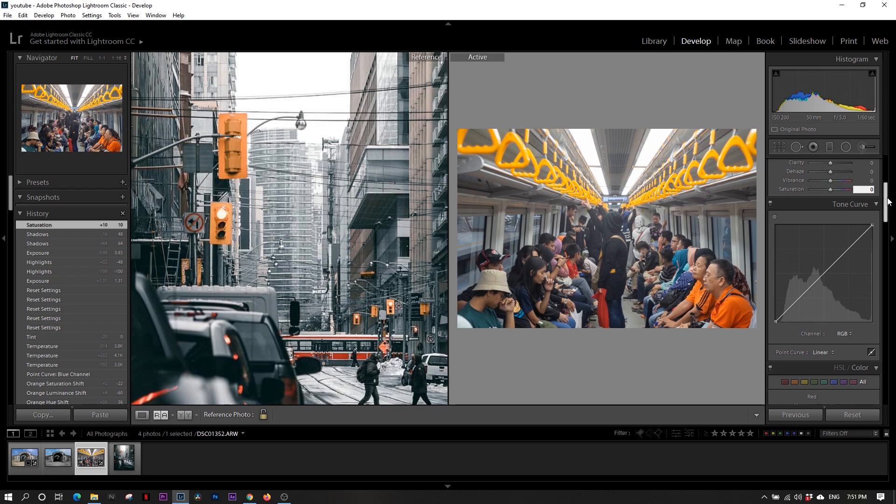
left_click_drag(888, 202, 891, 236)
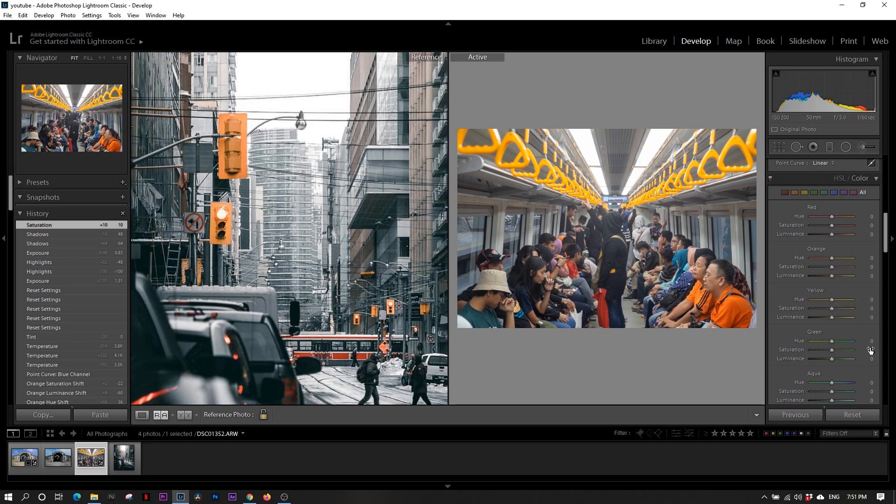
left_click_drag(832, 350, 792, 353)
scroll(789, 248, "up", 3)
left_click_drag(887, 224, 888, 276)
left_click_drag(832, 257, 804, 258)
left_click_drag(831, 299, 811, 299)
left_click_drag(832, 340, 810, 341)
left_click_drag(832, 381, 795, 387)
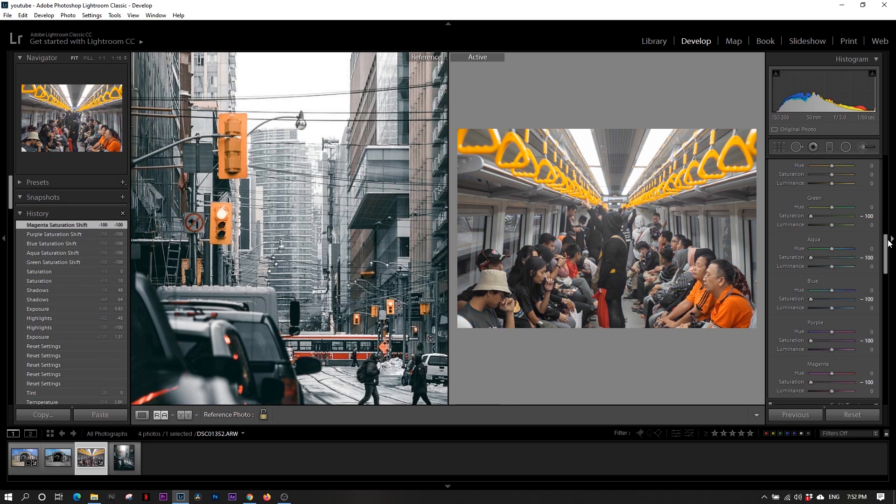
Darken the train photo by setting Shadows to -19 and Highlights to -62
left_click(890, 240)
left_click(890, 249)
left_click_drag(885, 259, 886, 185)
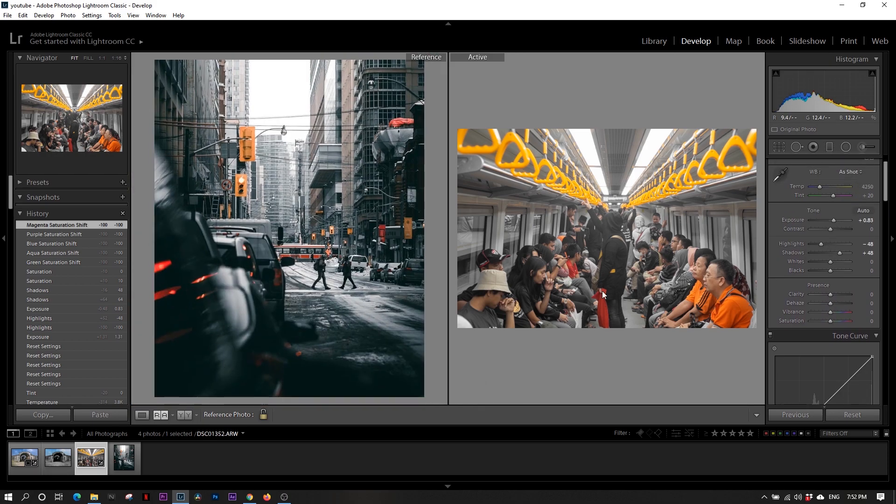
mouse_move(840, 254)
left_mouse_down()
mouse_move(828, 256)
mouse_move(825, 245)
left_mouse_up()
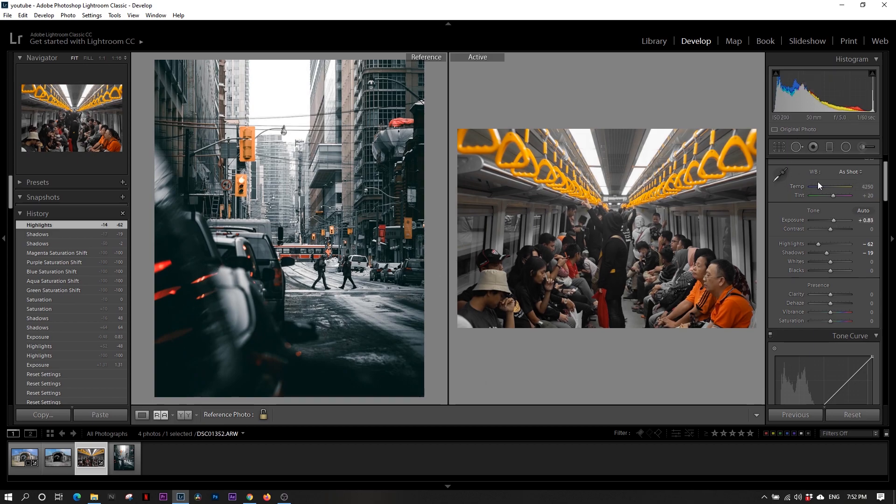
Cool the white balance of the train photo to a Temp of 3548 and set Tint to 0
mouse_move(820, 189)
left_mouse_down()
mouse_move(842, 195)
mouse_move(823, 194)
mouse_move(833, 195)
left_mouse_up()
left_click(867, 196)
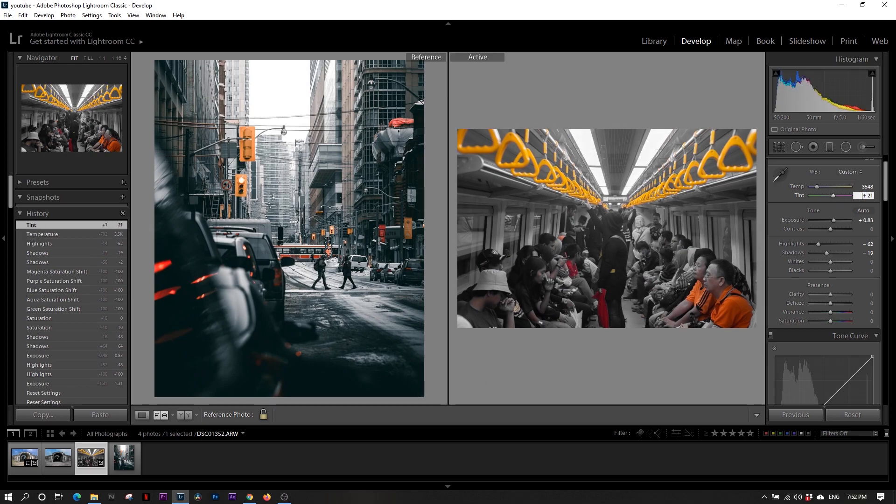
type("1")
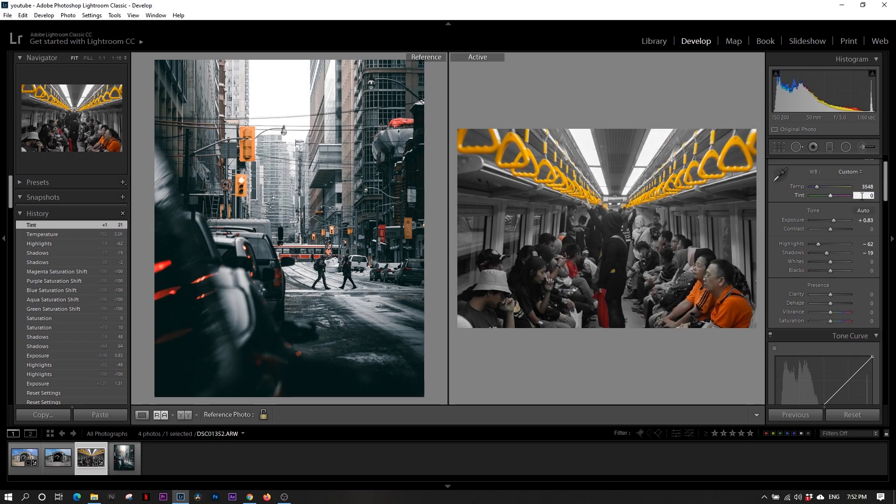
Bring back some blue in the train photo by setting the HSL Blue saturation to -78
scroll(847, 280, "down", 10)
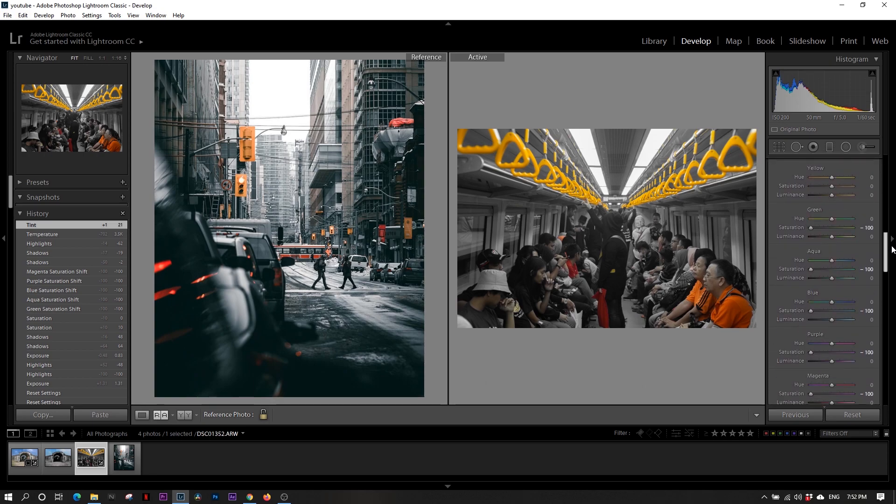
mouse_move(812, 309)
left_mouse_down()
mouse_move(831, 308)
mouse_move(822, 309)
left_mouse_up()
left_click_drag(822, 310, 822, 309)
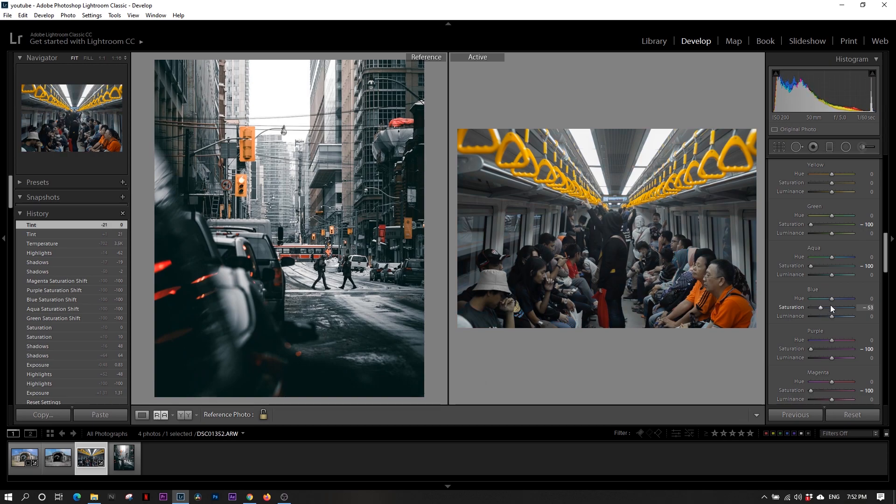
scroll(831, 306, "up", 5)
scroll(848, 329, "down", 5)
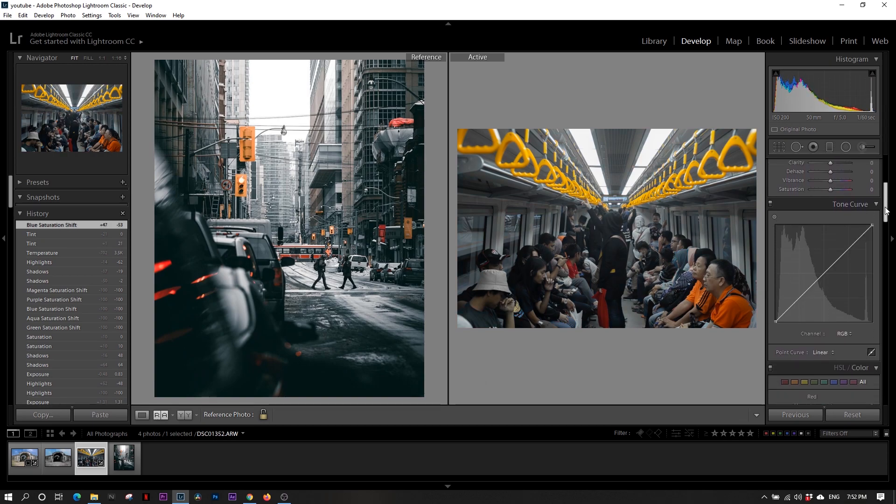
left_click_drag(883, 211, 882, 260)
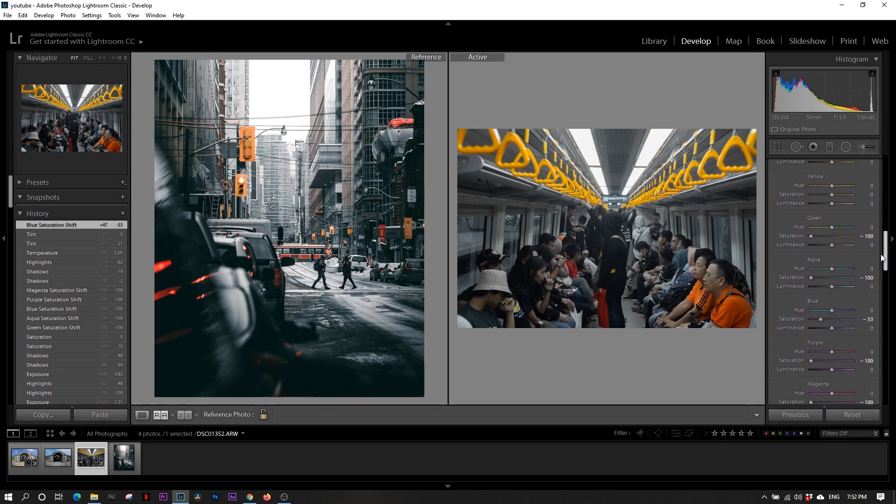
left_click_drag(823, 319, 813, 318)
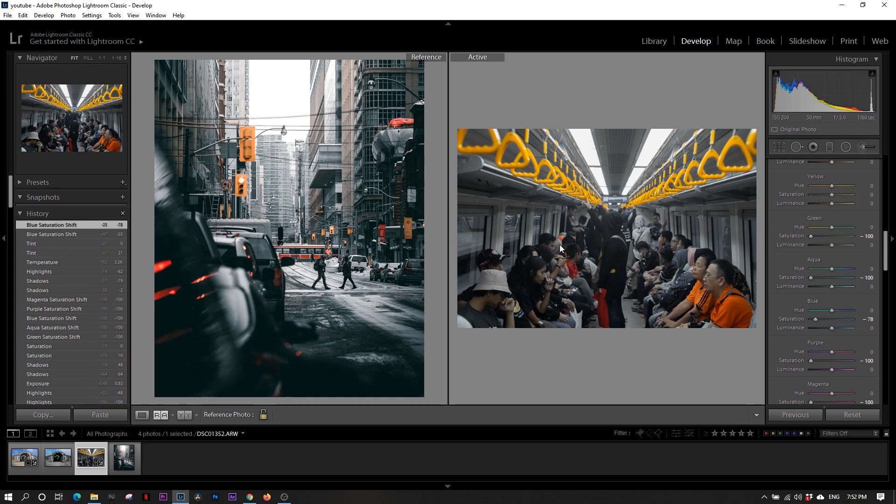
Set the train photo's Clarity to +45, Vibrance to -33 and Saturation to -17
left_click_drag(886, 243, 889, 184)
left_click_drag(830, 233, 827, 259)
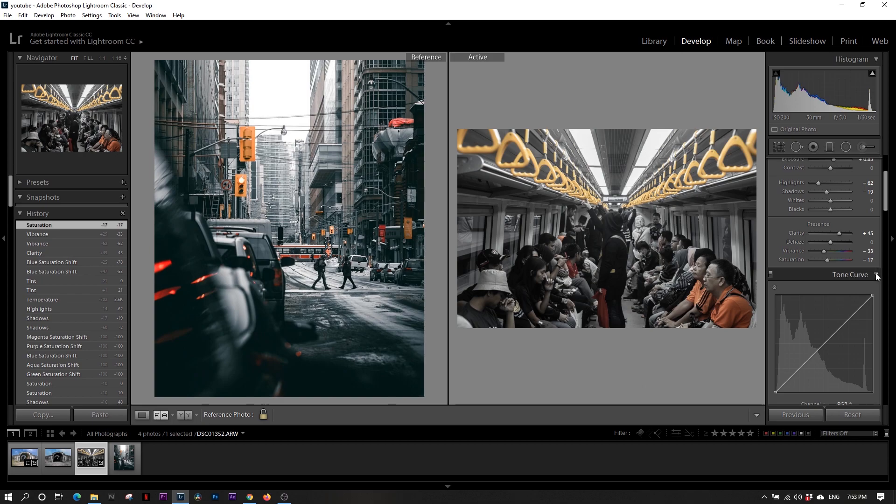
Try adjusting the midtones on the Red channel of the tone curve, and undo the change
scroll(887, 192, "down", 3)
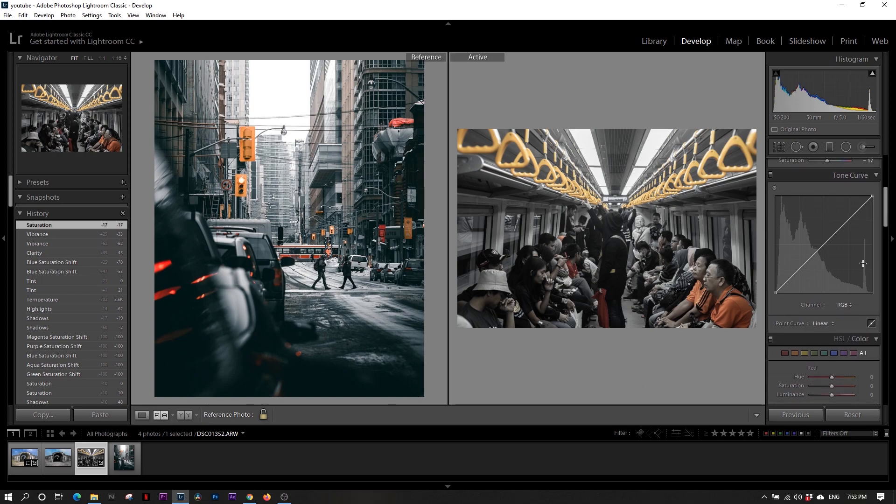
left_click(848, 307)
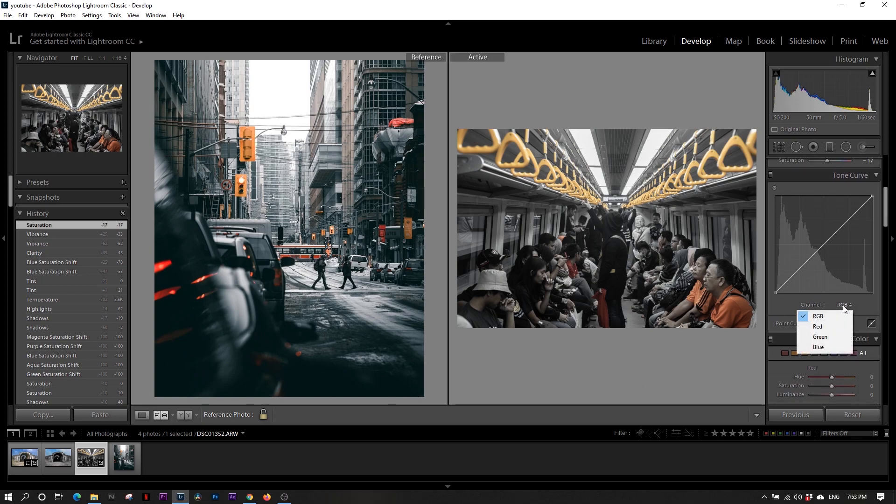
left_click(832, 328)
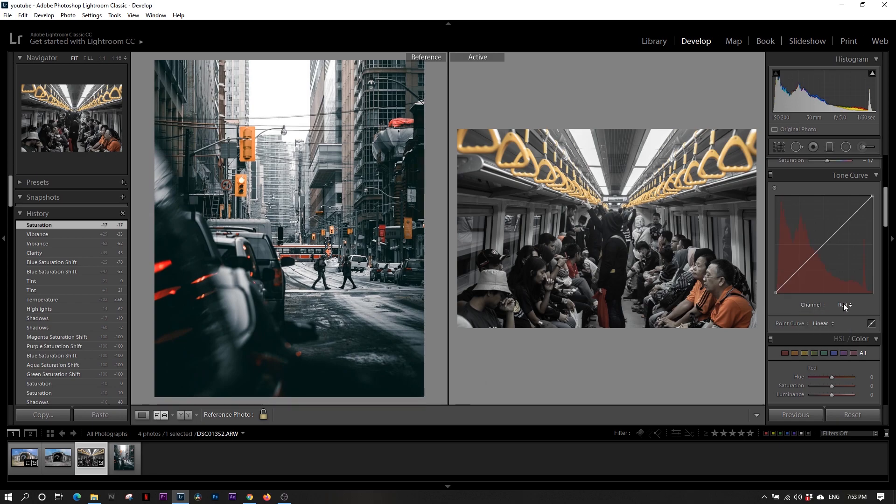
mouse_move(815, 253)
left_mouse_down()
mouse_move(804, 234)
mouse_move(825, 265)
mouse_move(818, 250)
left_mouse_up()
key("ctrl+z")
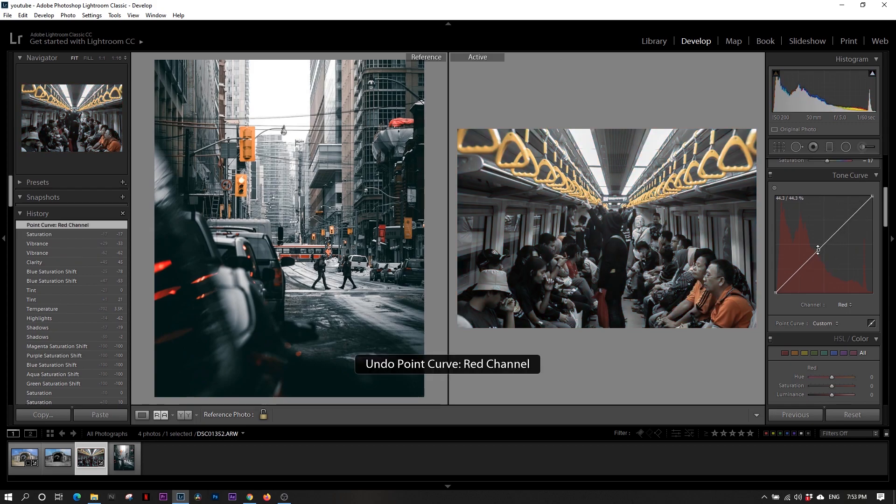
Try lowering the midtones on the Green channel of the tone curve, and undo the change
left_click(844, 307)
left_click(826, 336)
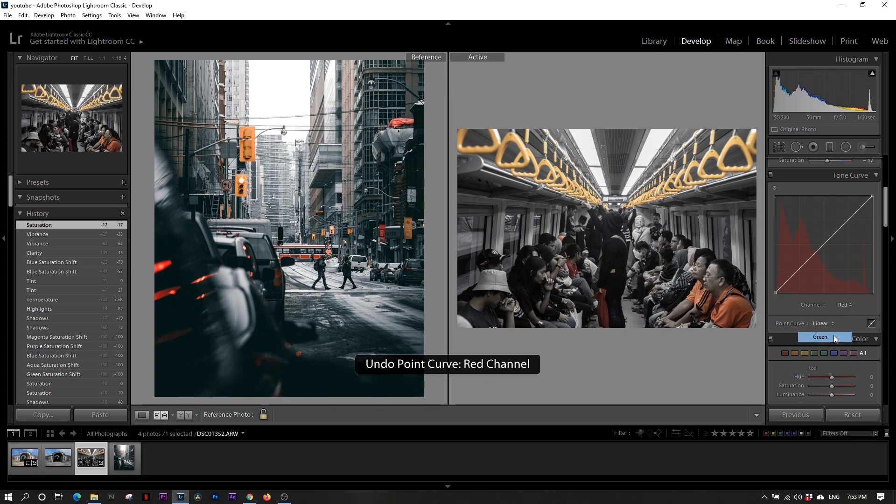
mouse_move(825, 245)
left_mouse_down()
mouse_move(802, 219)
mouse_move(832, 257)
mouse_move(825, 250)
left_mouse_up()
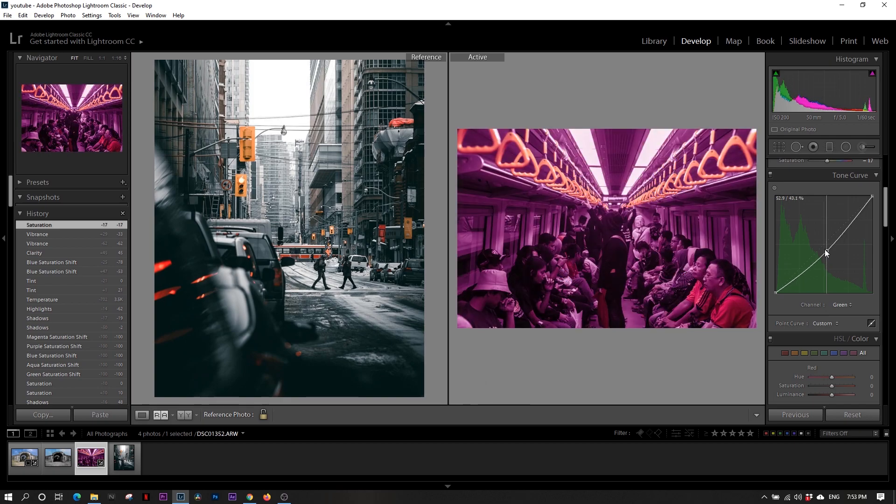
key("ctrl+z")
Try bending the Blue channel of the tone curve in both directions, and undo the change
left_click(840, 305)
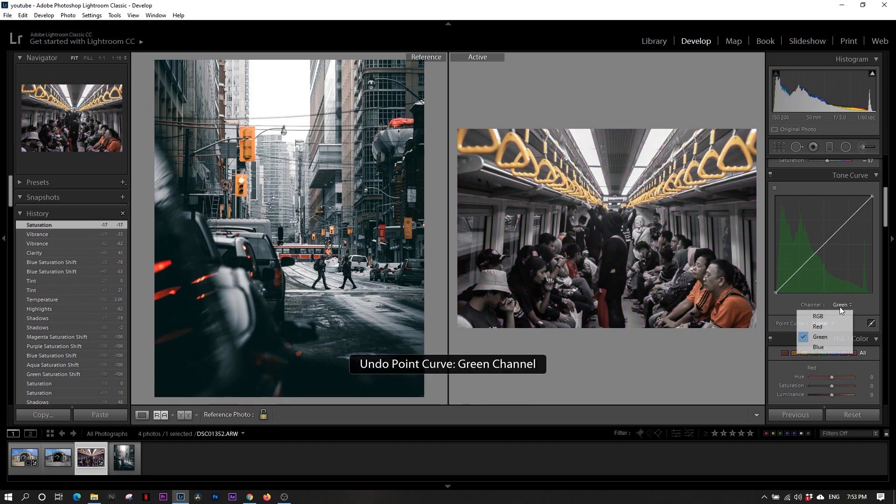
left_click(828, 351)
left_click_drag(823, 250, 844, 262)
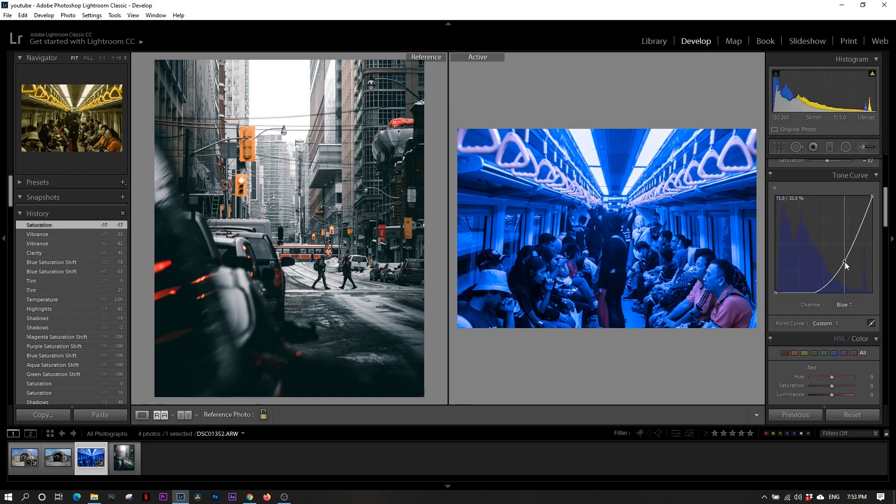
key("ctrl+z")
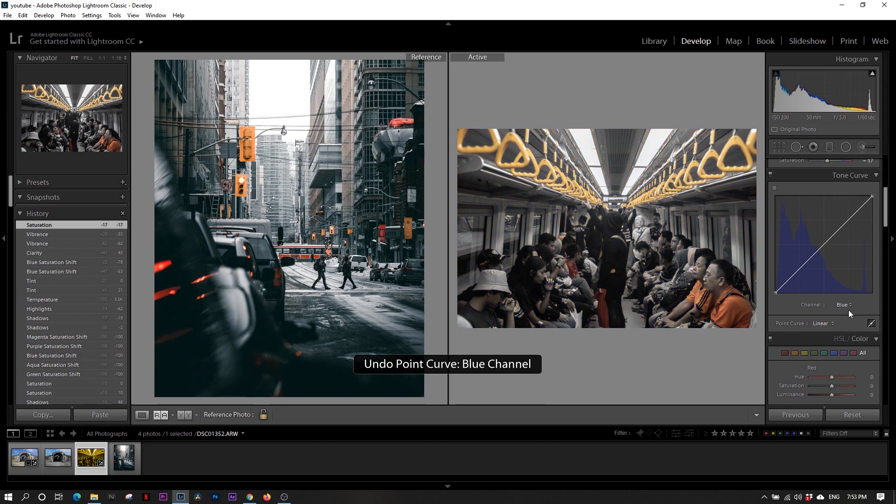
Shape the RGB tone curve by darkening the shadows, raising the midtones and lifting the black point for faded blacks
left_click(848, 310)
left_click(825, 317)
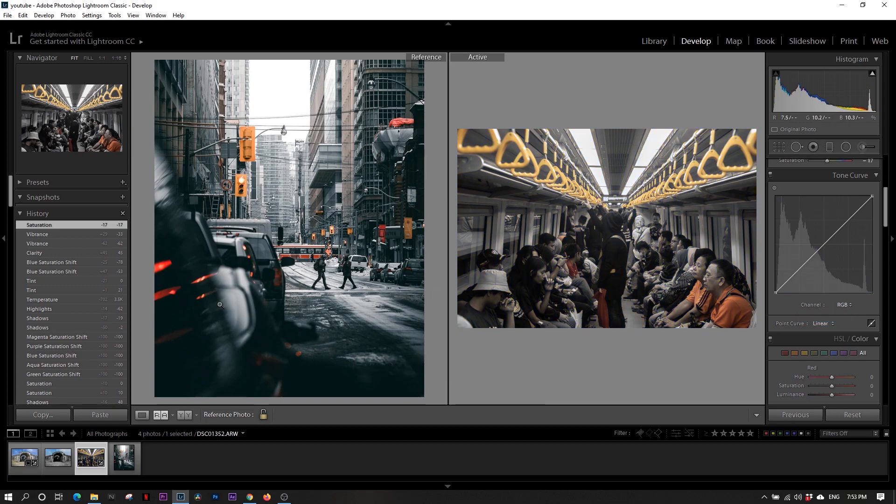
left_click_drag(789, 279, 791, 284)
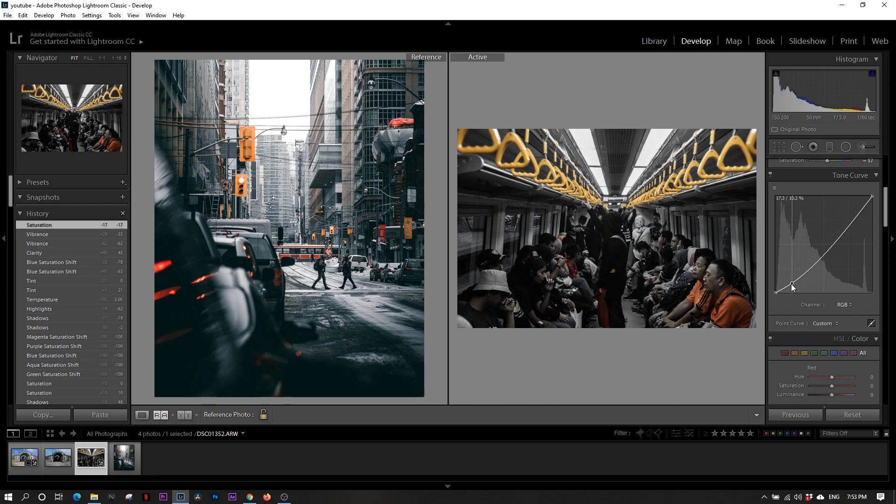
left_click_drag(821, 257, 819, 250)
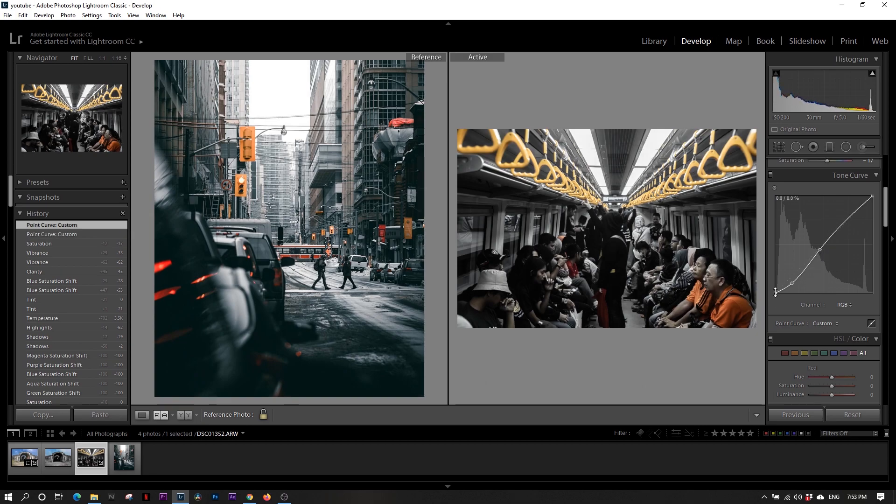
left_click_drag(776, 292, 791, 280)
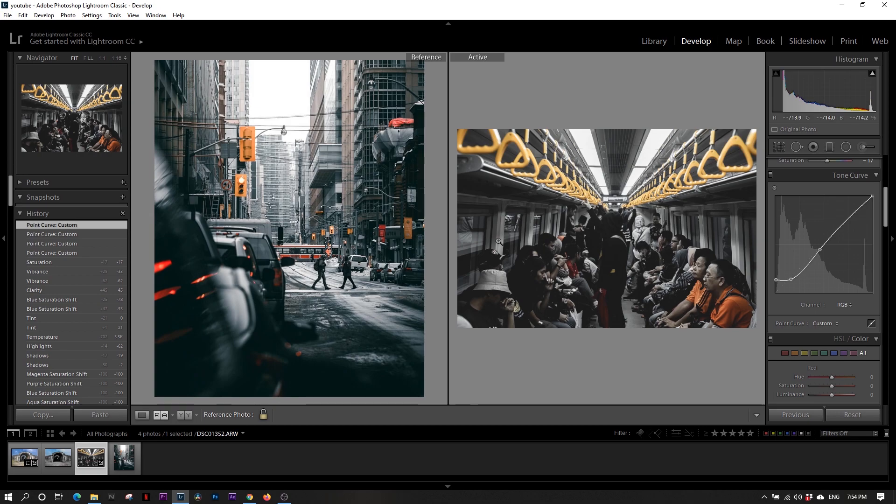
Set the train photo's Clarity to +52, and try out Dehaze before resetting it to 0
left_click_drag(886, 216, 885, 197)
mouse_move(841, 242)
left_mouse_down()
mouse_move(825, 254)
mouse_move(838, 253)
left_mouse_up()
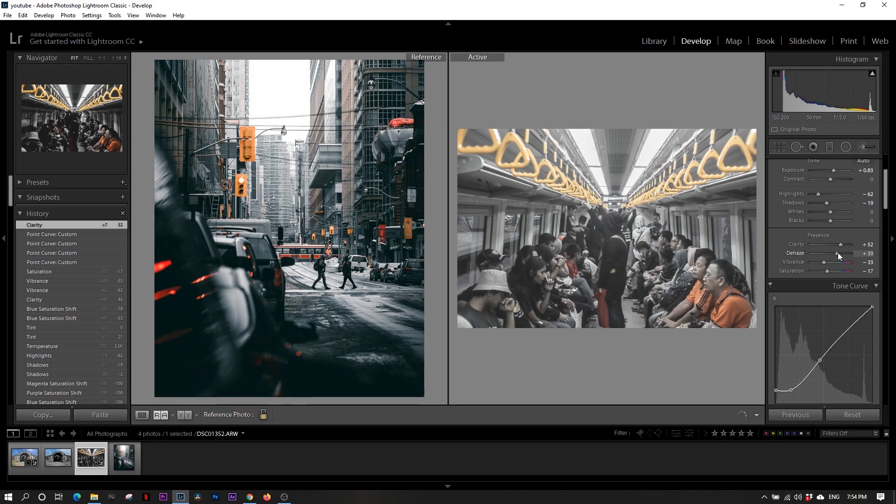
left_click_drag(835, 253, 832, 253)
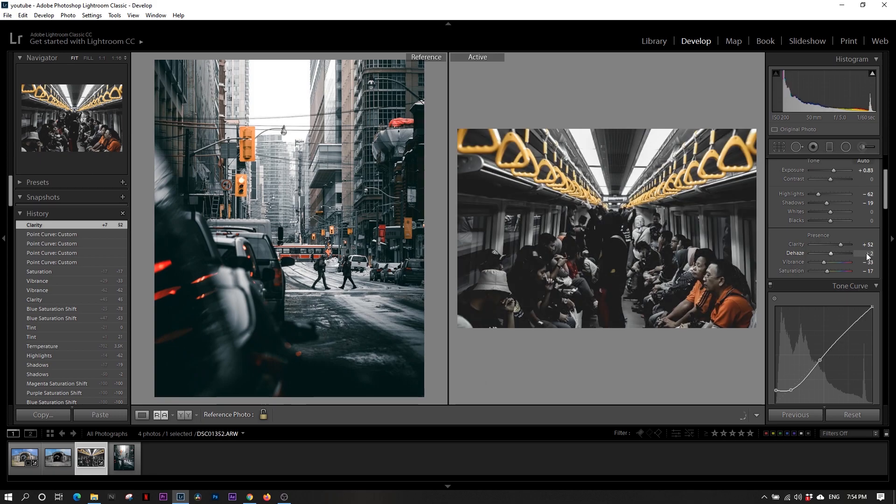
left_click(867, 253)
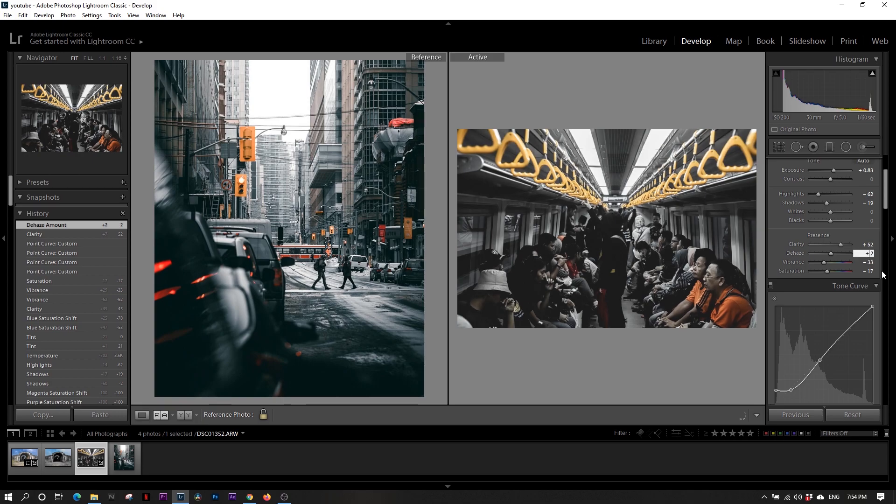
key("BackSpace")
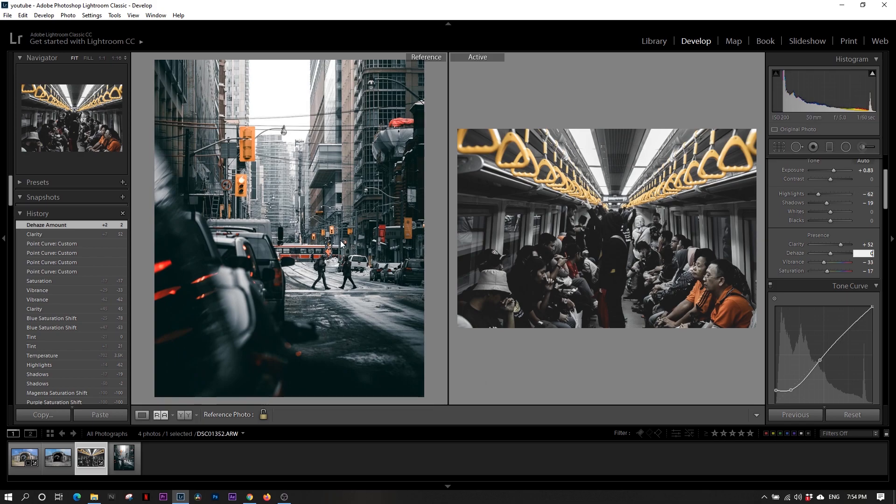
key("Return")
Add a highlight point to the upper part of the RGB tone curve, and compare the train photo's tones with the reference
left_click_drag(843, 331, 843, 331)
left_click_drag(887, 197, 887, 243)
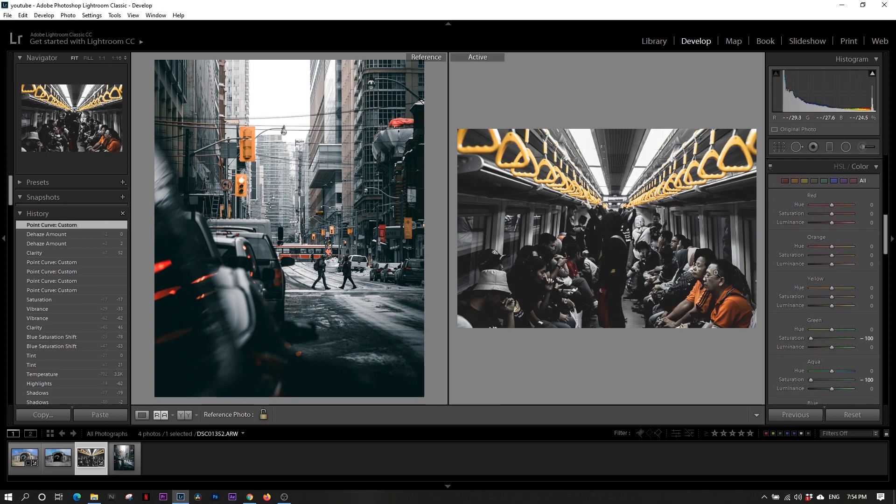
left_click(689, 281)
left_click(625, 224)
left_click(227, 322)
left_click(244, 319)
scroll(888, 224, "up", 3)
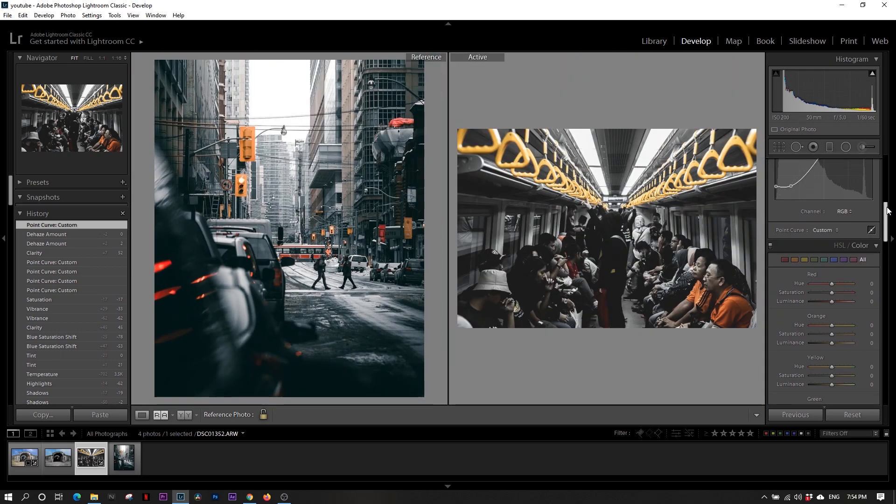
Raise the shadows on the Blue channel of the tone curve and anchor its midtones close to the diagonal
left_click(844, 293)
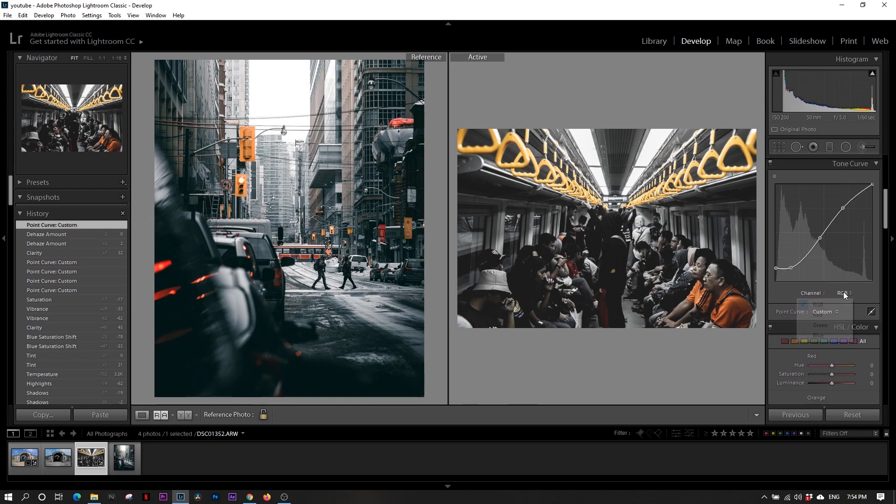
left_click(824, 334)
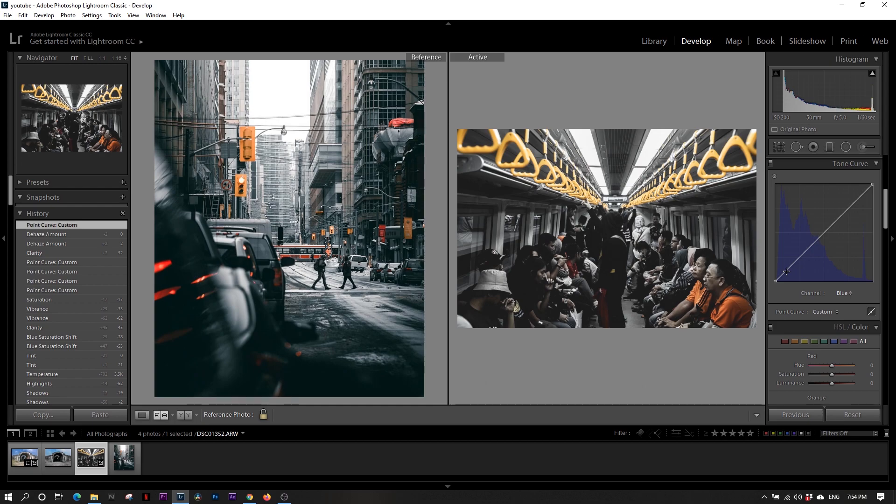
mouse_move(786, 270)
left_mouse_down()
mouse_move(808, 243)
mouse_move(787, 267)
left_mouse_up()
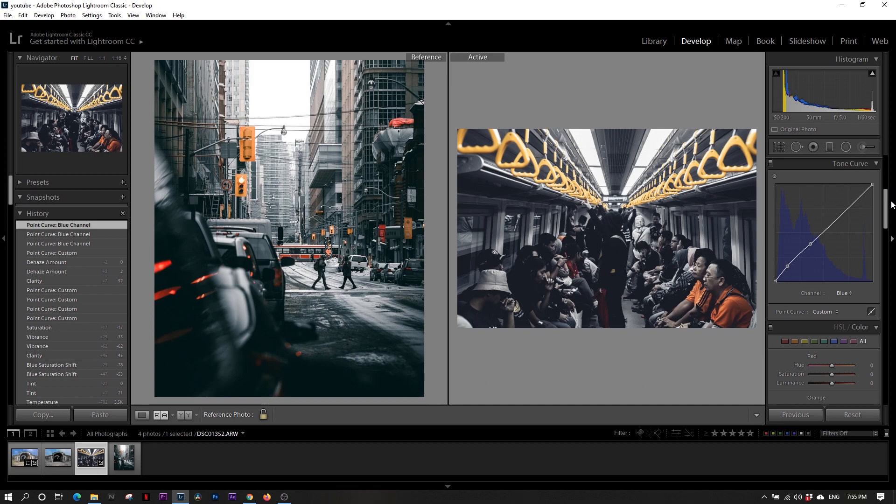
Set HSL saturation and luminance to +44 and +16 for Orange, +22 and -16 for Red, and +64 and +2 for Yellow
left_click_drag(886, 206, 836, 236)
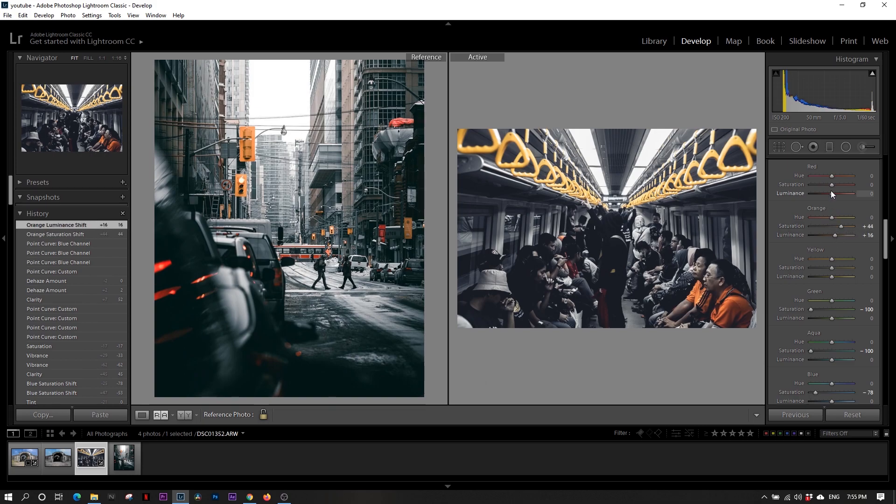
left_click_drag(830, 184, 829, 194)
mouse_move(832, 268)
left_mouse_down()
mouse_move(845, 268)
mouse_move(824, 276)
left_mouse_up()
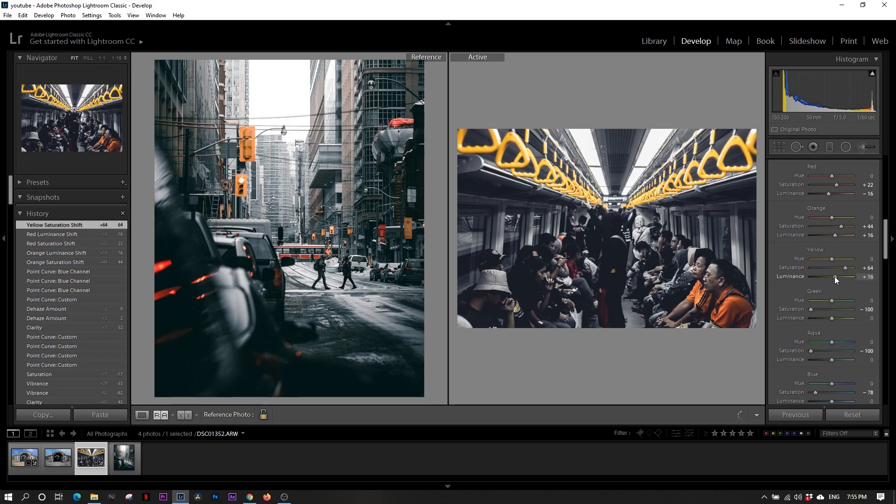
left_click_drag(830, 275, 830, 275)
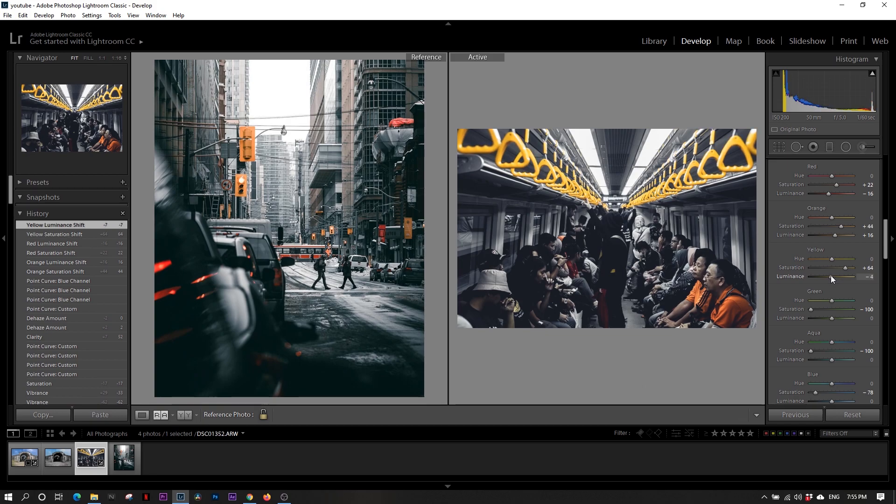
left_click(832, 275)
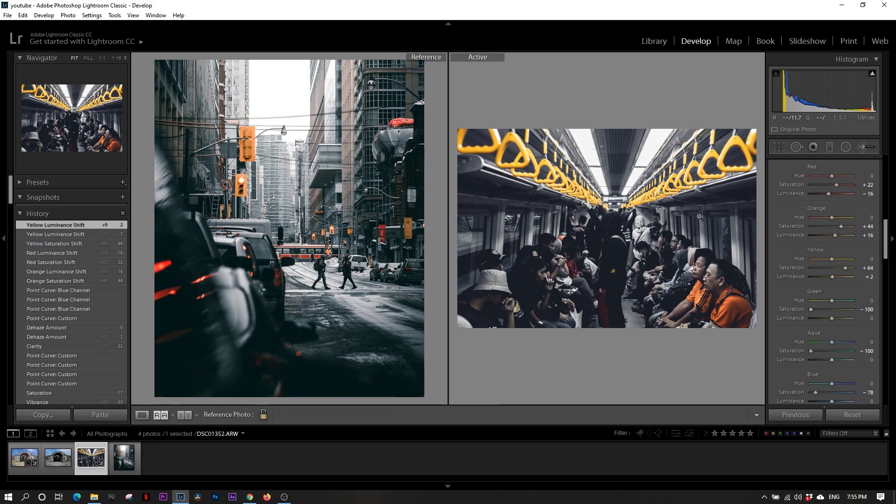
Place a graduated filter with Noise at 0, running from the train's ceiling down to the seated passengers
scroll(885, 239, "up", 6)
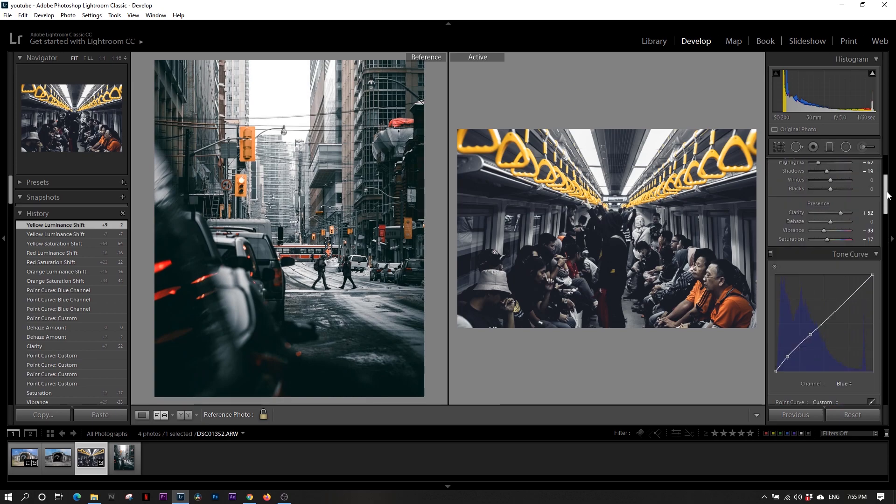
left_click(832, 148)
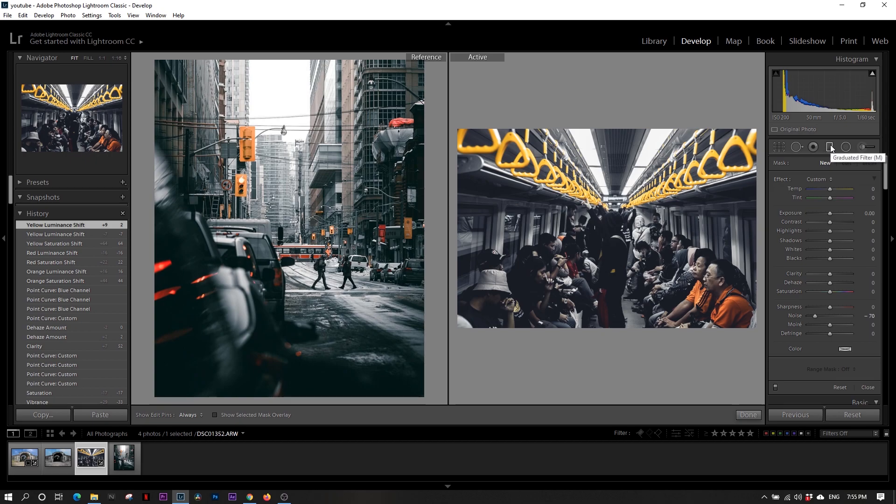
left_click(870, 316)
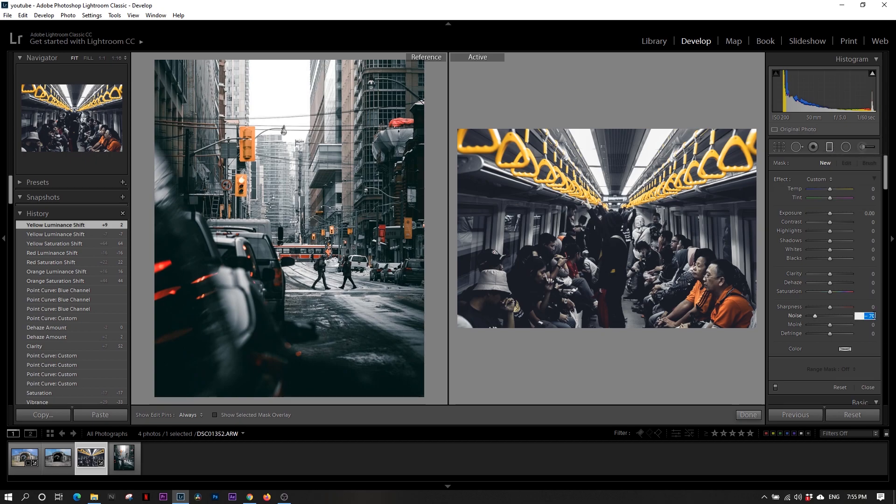
type("0")
key("Return")
left_click_drag(603, 141, 602, 280)
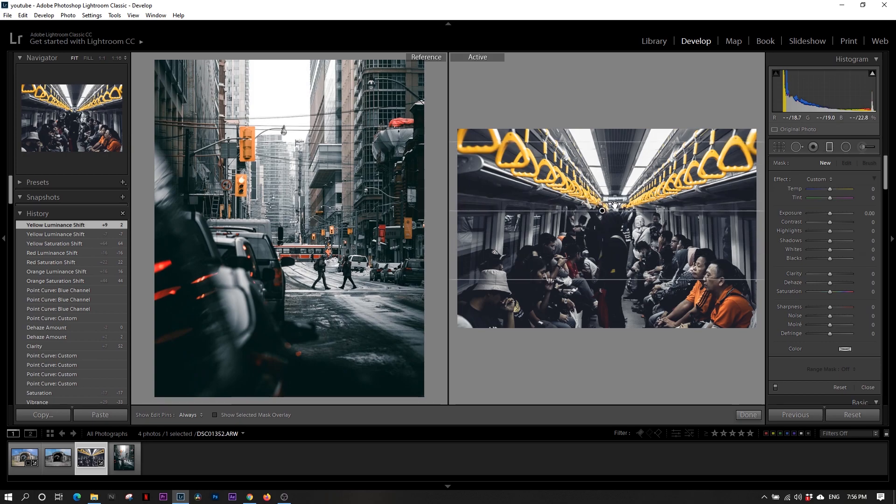
Set the graduated filter's Highlights to 0 and Exposure to -0.52, and stretch its upper edge above the photo
left_click_drag(830, 230, 828, 231)
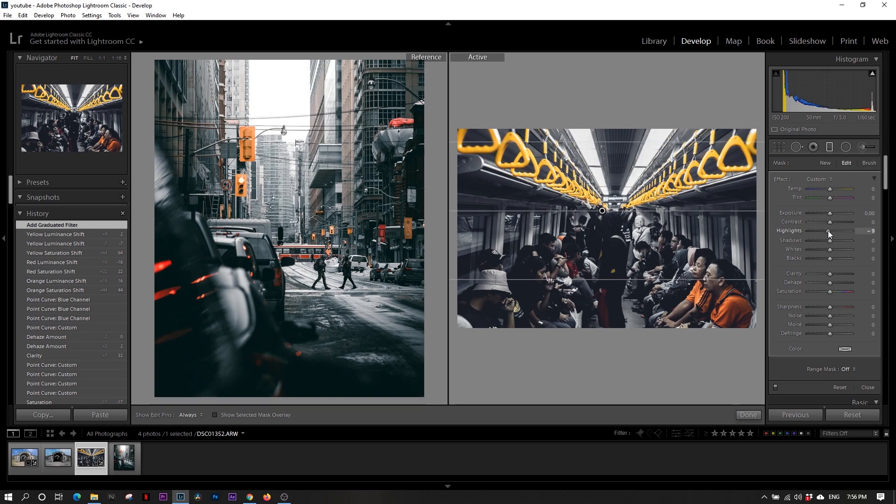
left_click(868, 231)
type("0")
left_click_drag(830, 214, 827, 215)
left_click_drag(611, 143, 611, 103)
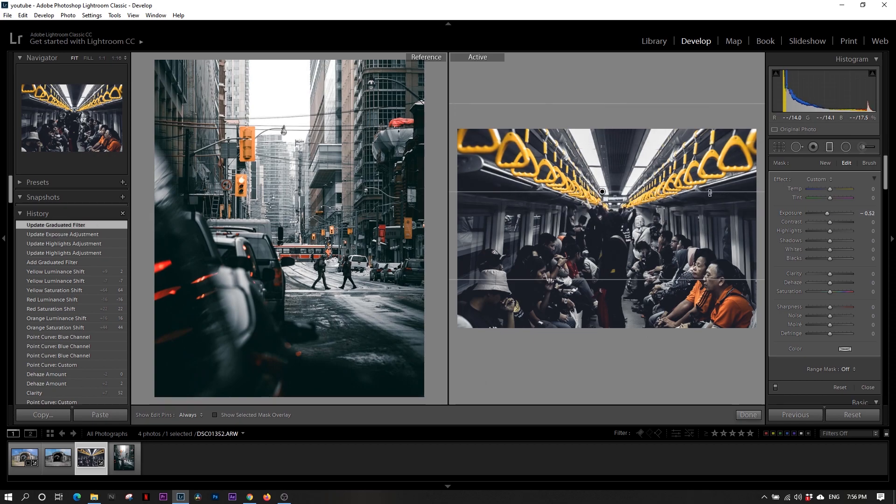
left_click_drag(710, 193, 713, 191)
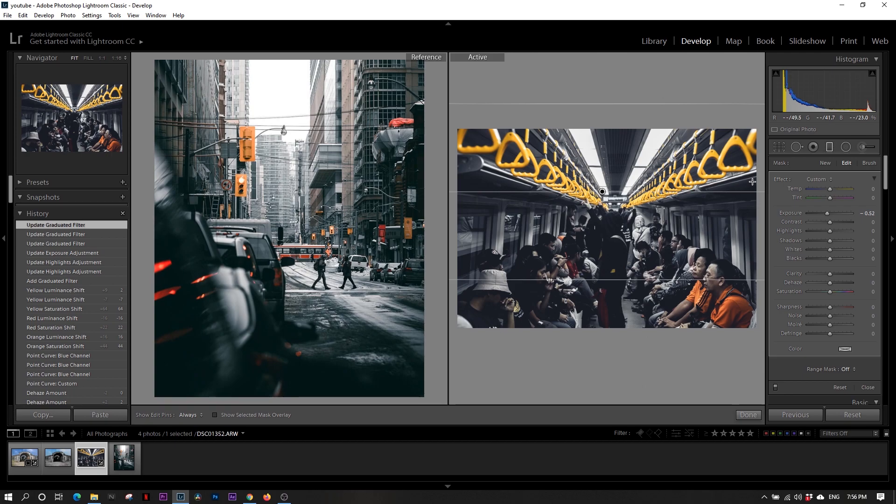
Set the graduated filter's Exposure to -0.61, adjust its Whites and Blacks, and finish editing the filter
left_click_drag(828, 213, 827, 213)
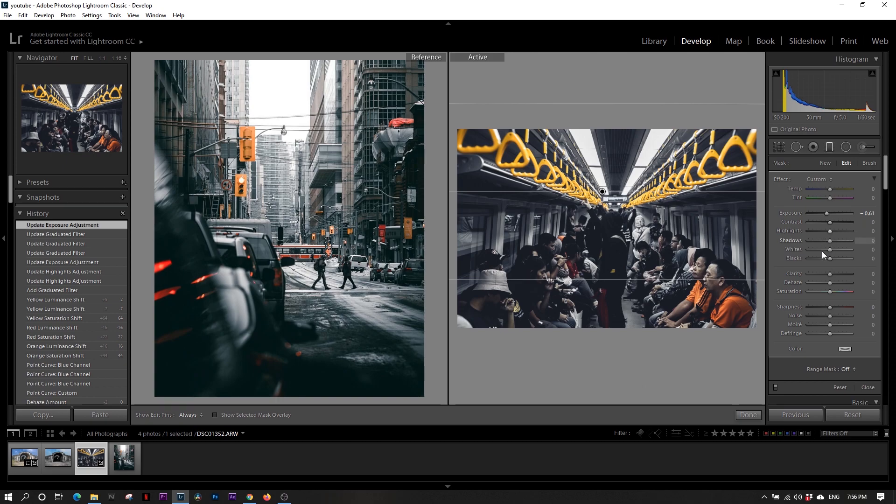
mouse_move(833, 249)
left_mouse_down()
mouse_move(845, 250)
mouse_move(830, 259)
left_mouse_up()
left_click(749, 414)
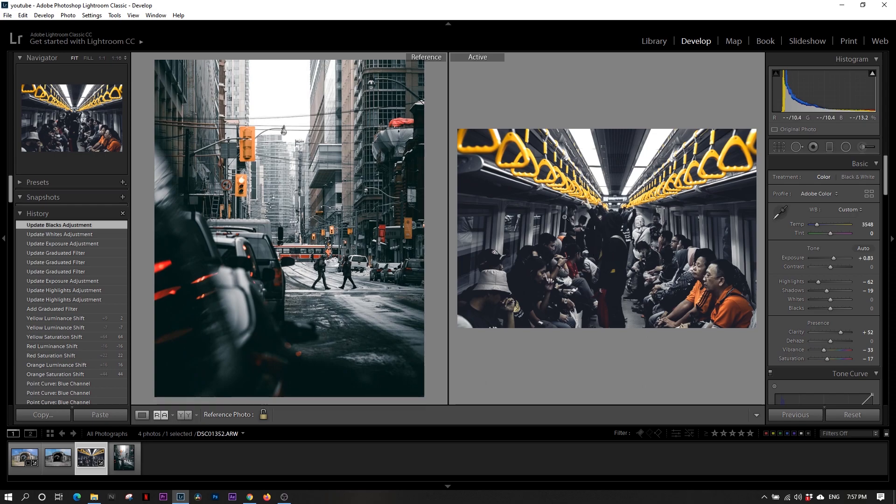
Set the train photo's overall Exposure to +1.07, compare it before and after the edit, and return to the single-photo view
left_click(834, 259)
left_click_drag(835, 258, 836, 258)
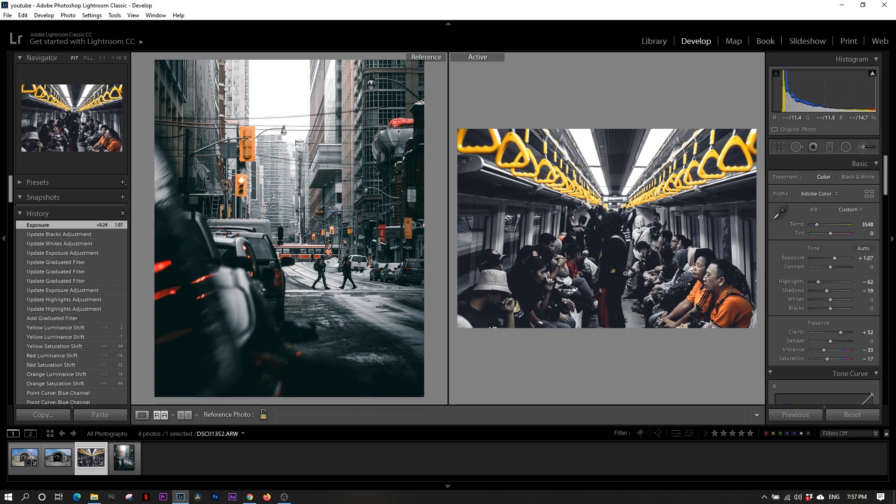
left_click(596, 252)
left_click(637, 273)
left_click(189, 414)
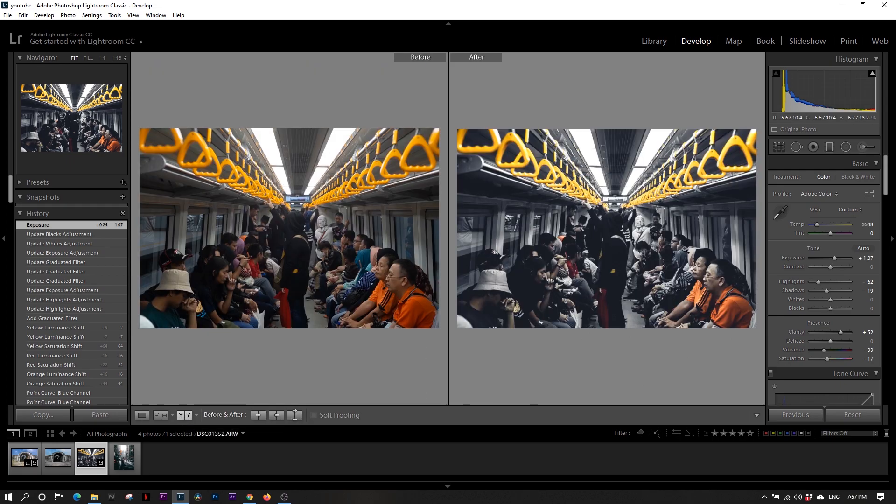
left_click(140, 415)
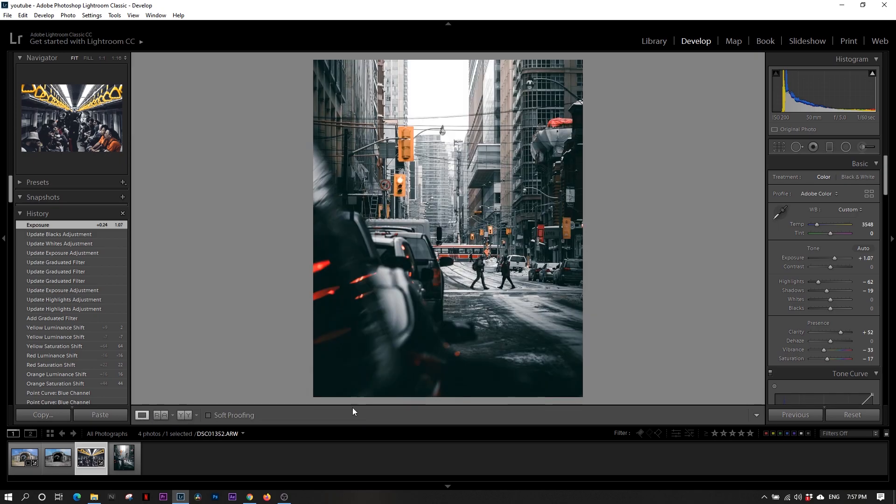
Save the edit as a develop preset named "street moody tone" in the User Presets group, and locate it in the preset list
left_click(22, 182)
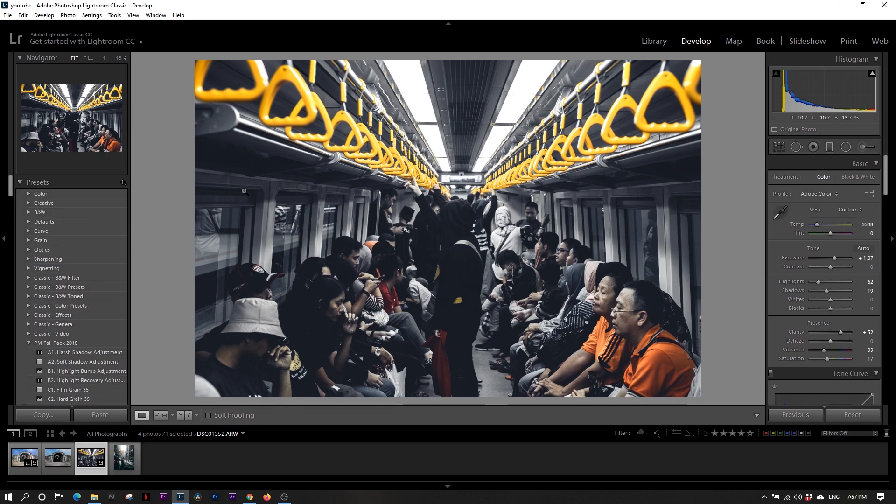
left_click(123, 185)
left_click(138, 190)
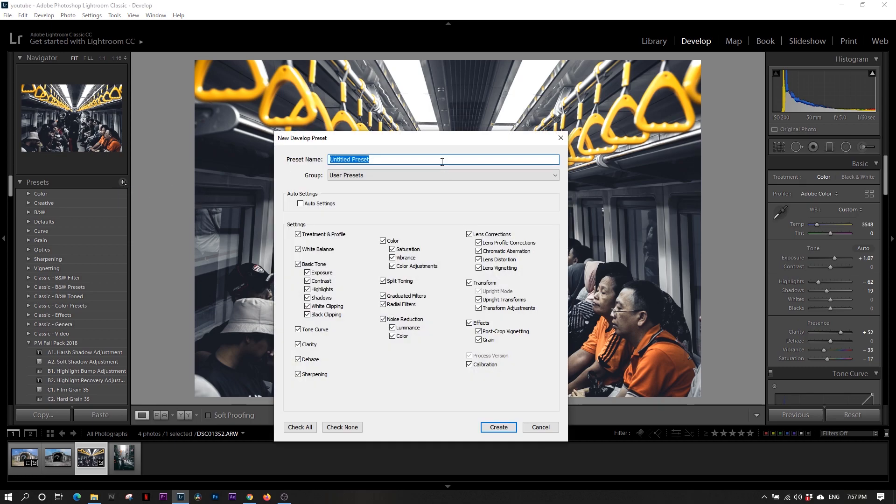
type("street moody tone")
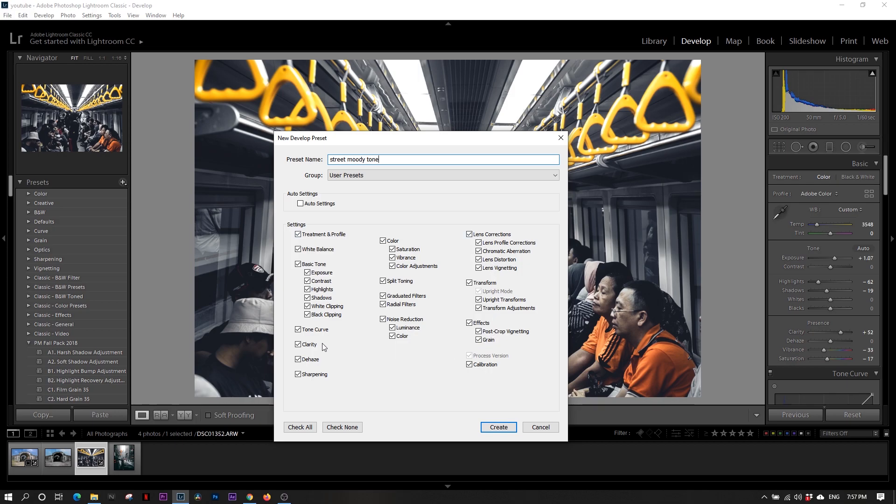
left_click(329, 275)
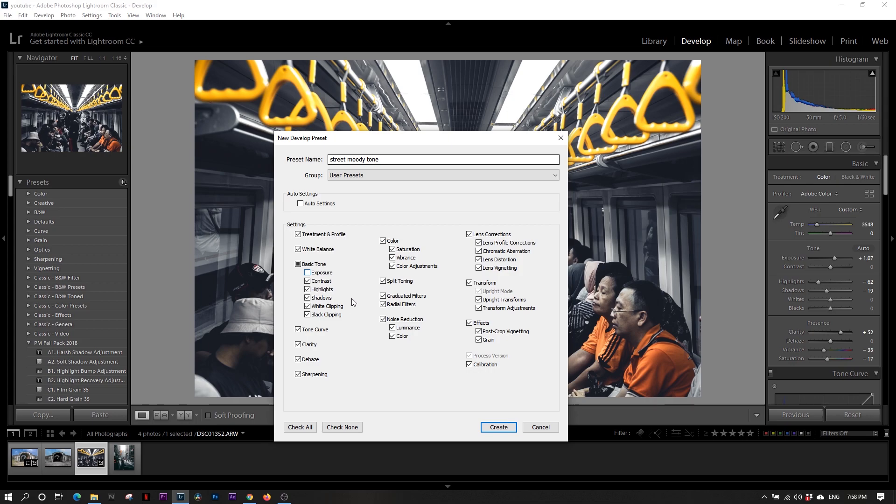
left_click(314, 274)
left_click(326, 273)
left_click(499, 428)
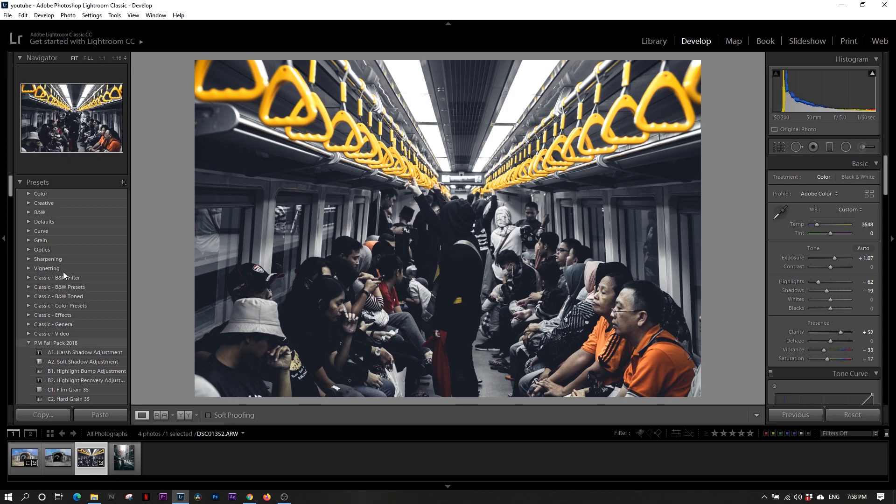
scroll(102, 332, "down", 10)
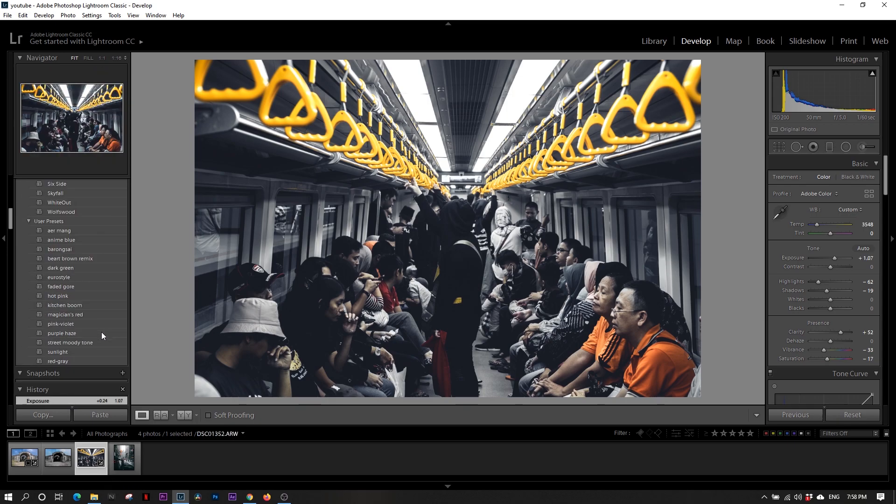
Reset the train photo's edits, apply the "street moody tone" user preset, and set the overall Exposure to +0.95
scroll(77, 331, "down", 8)
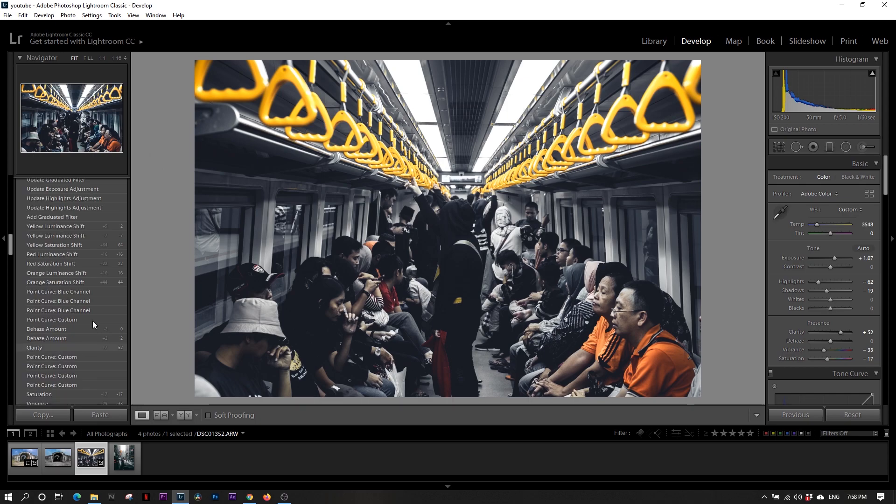
scroll(99, 276, "up", 8)
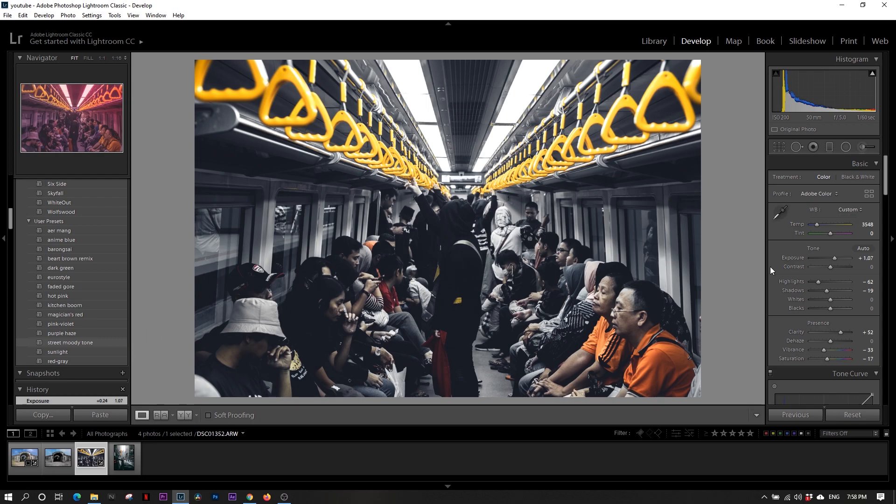
left_click(847, 415)
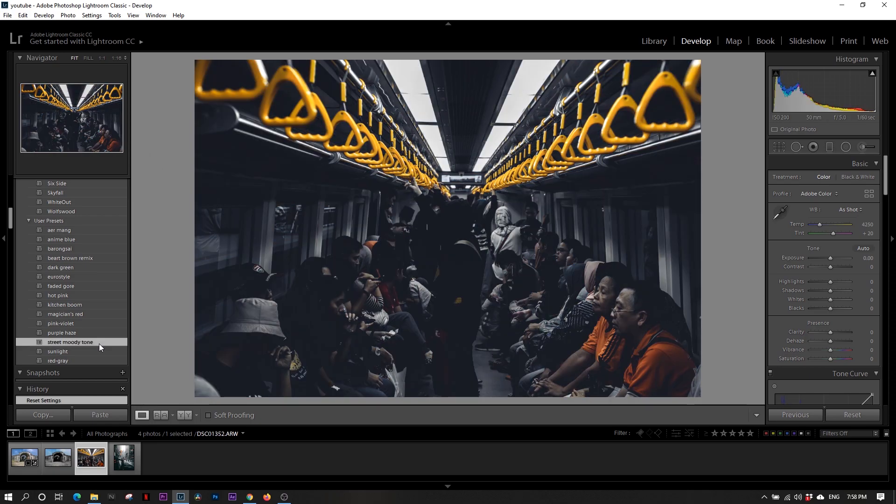
left_click(99, 344)
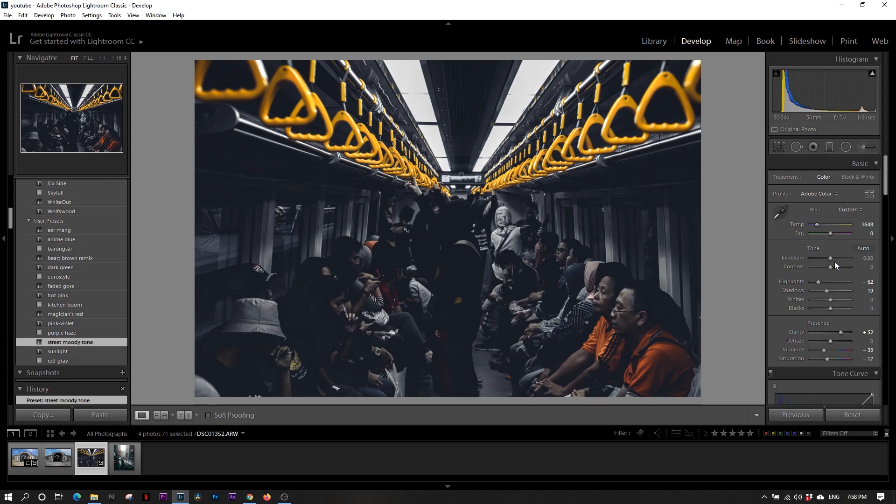
left_click_drag(831, 258, 834, 258)
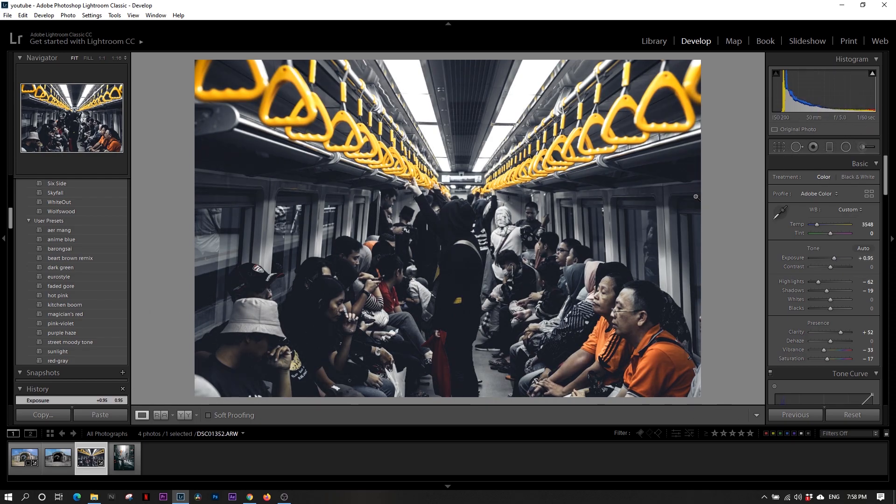
Undo the last exposure change, the "street moody tone" preset application, and the settings reset
key("ctrl+z")
key("ctrl+z")
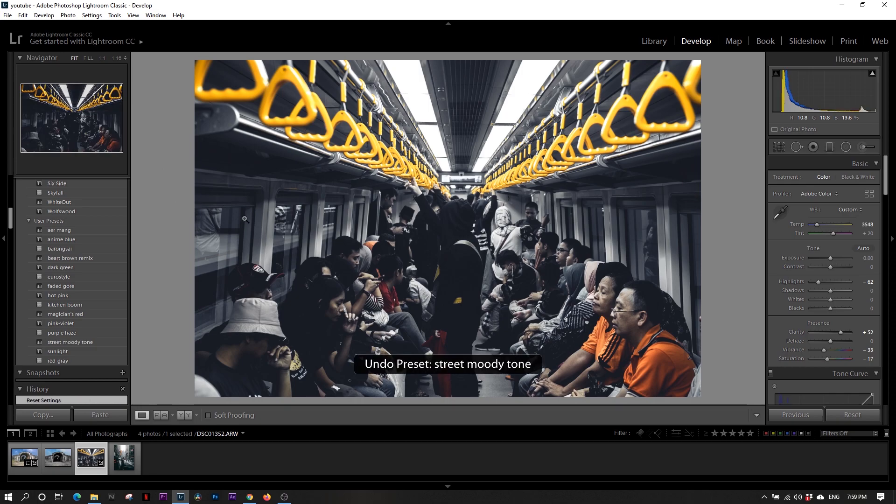
key("ctrl+z")
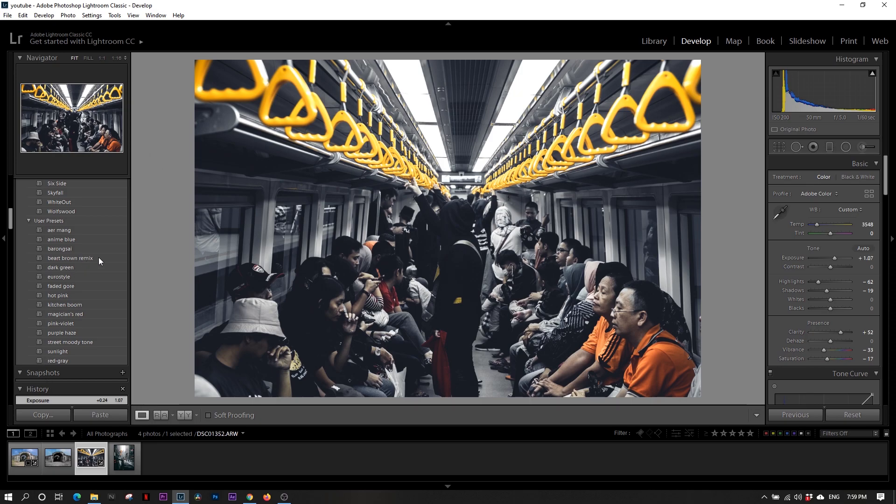
Compare the edited train photo side by side with the city street reference photo
scroll(9, 212, "up", 5)
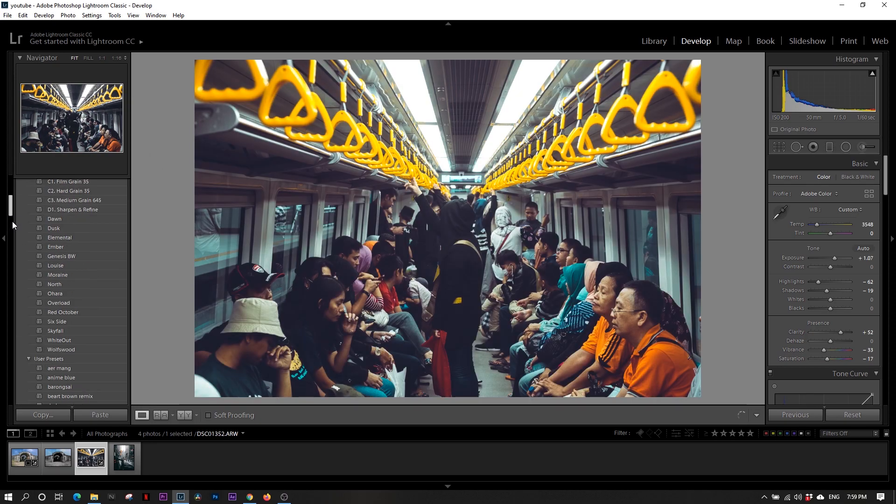
left_click_drag(9, 210, 17, 234)
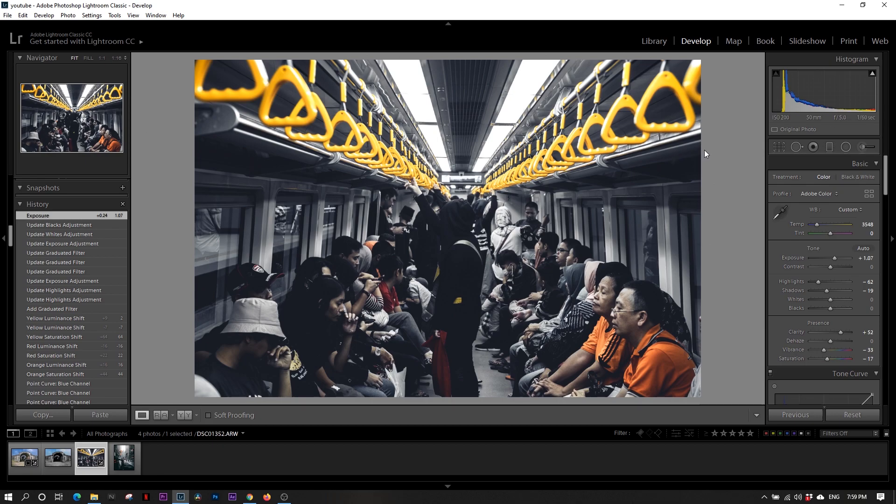
left_click(160, 415)
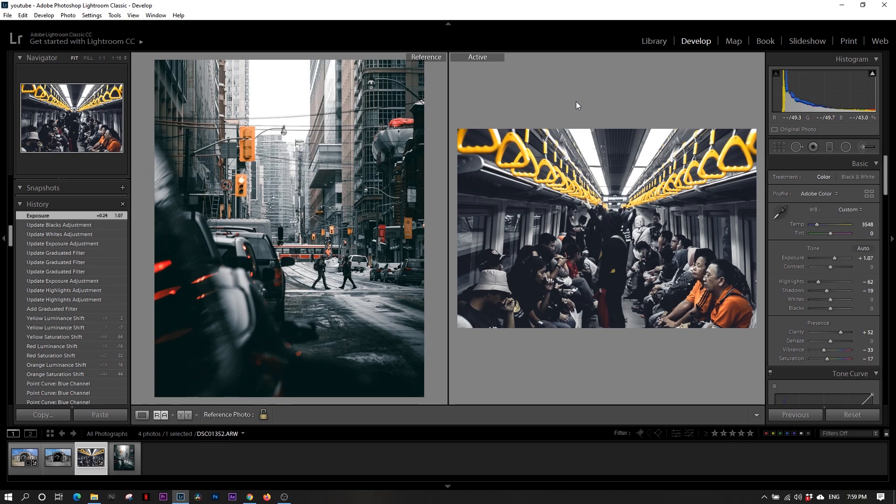
Target the Detail preview on the face of the seated man in orange in the train photo
left_click_drag(887, 166, 885, 311)
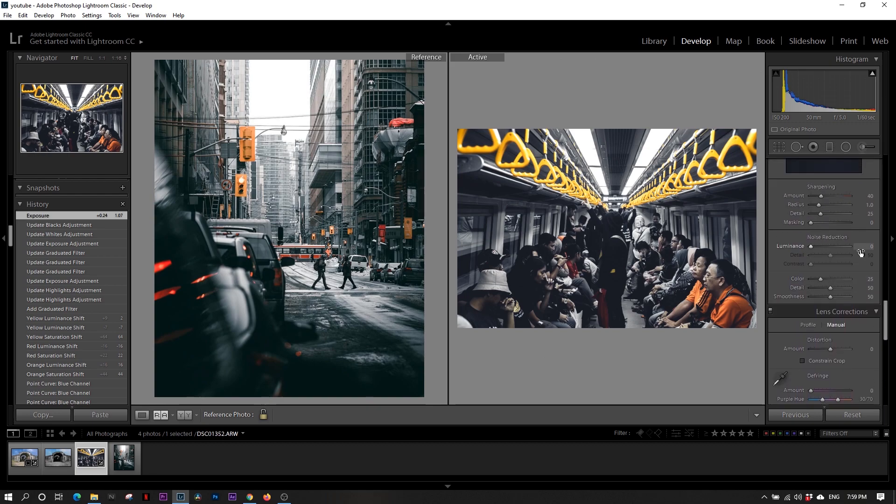
scroll(827, 247, "up", 3)
left_click(776, 204)
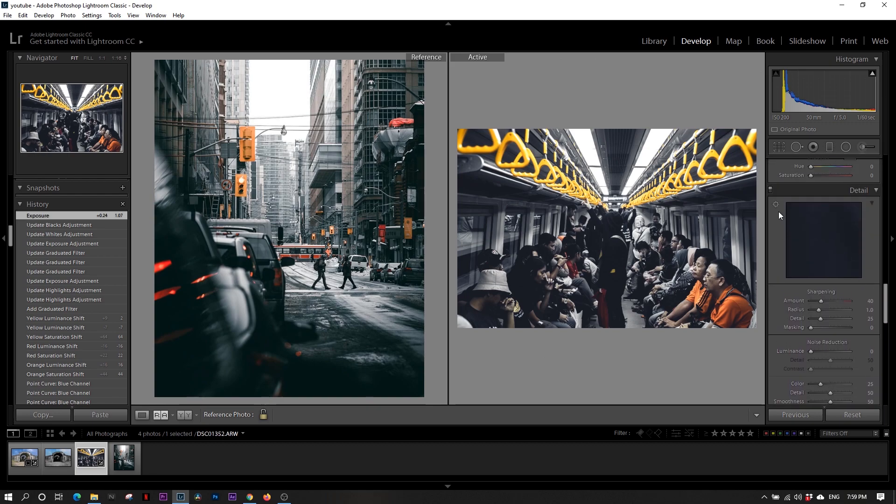
left_click(711, 276)
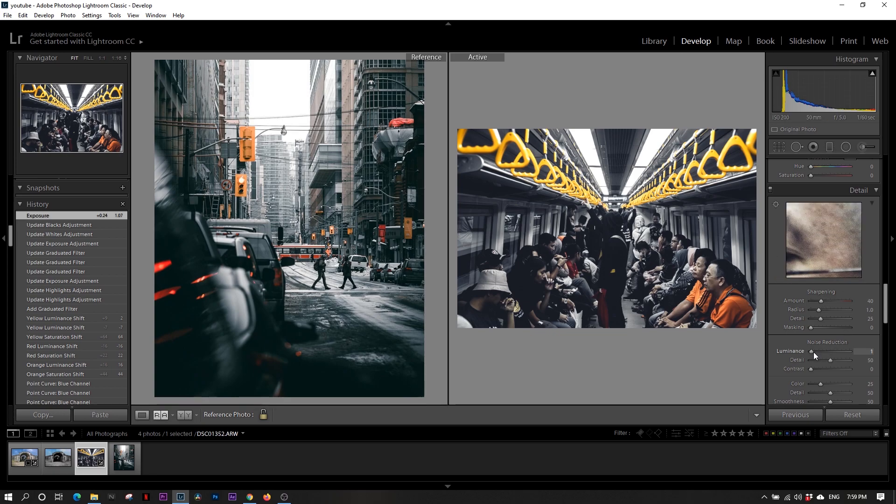